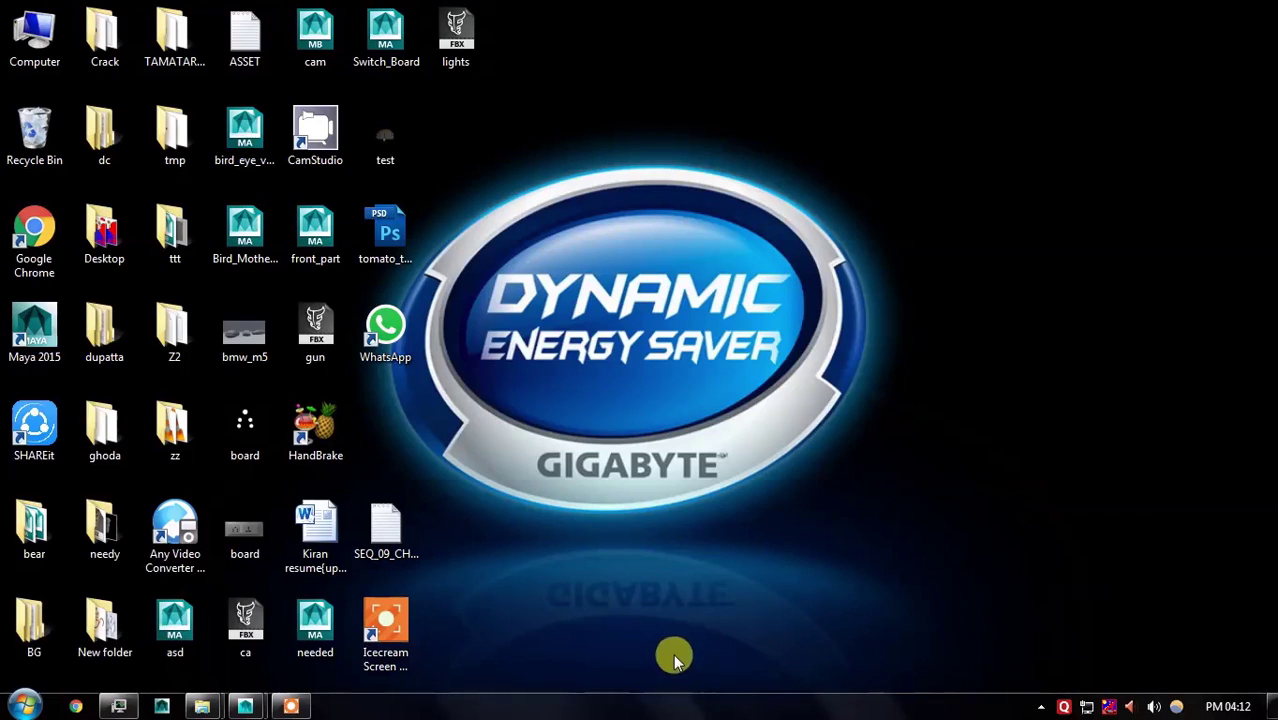
Disable the Local Area Connection adapter in Network and Sharing Center, then close Network Connections
right_click(1088, 707)
left_click(1093, 697)
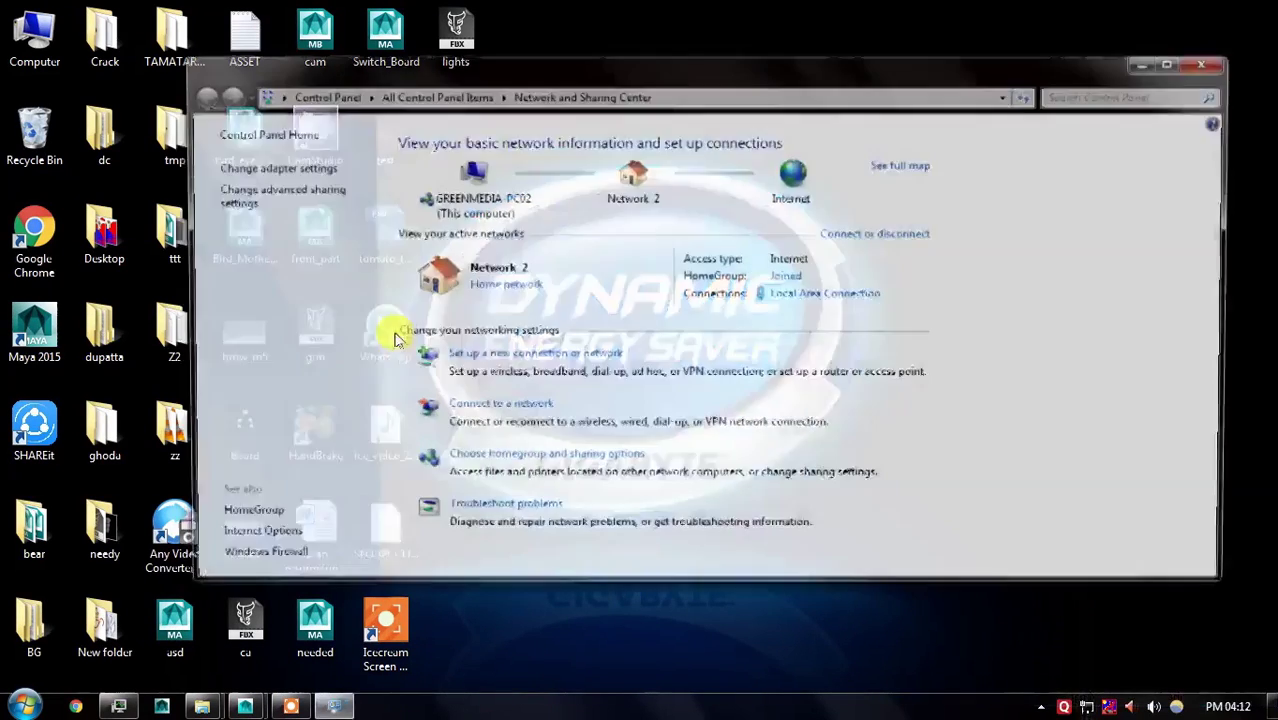
left_click(312, 168)
left_click(320, 126)
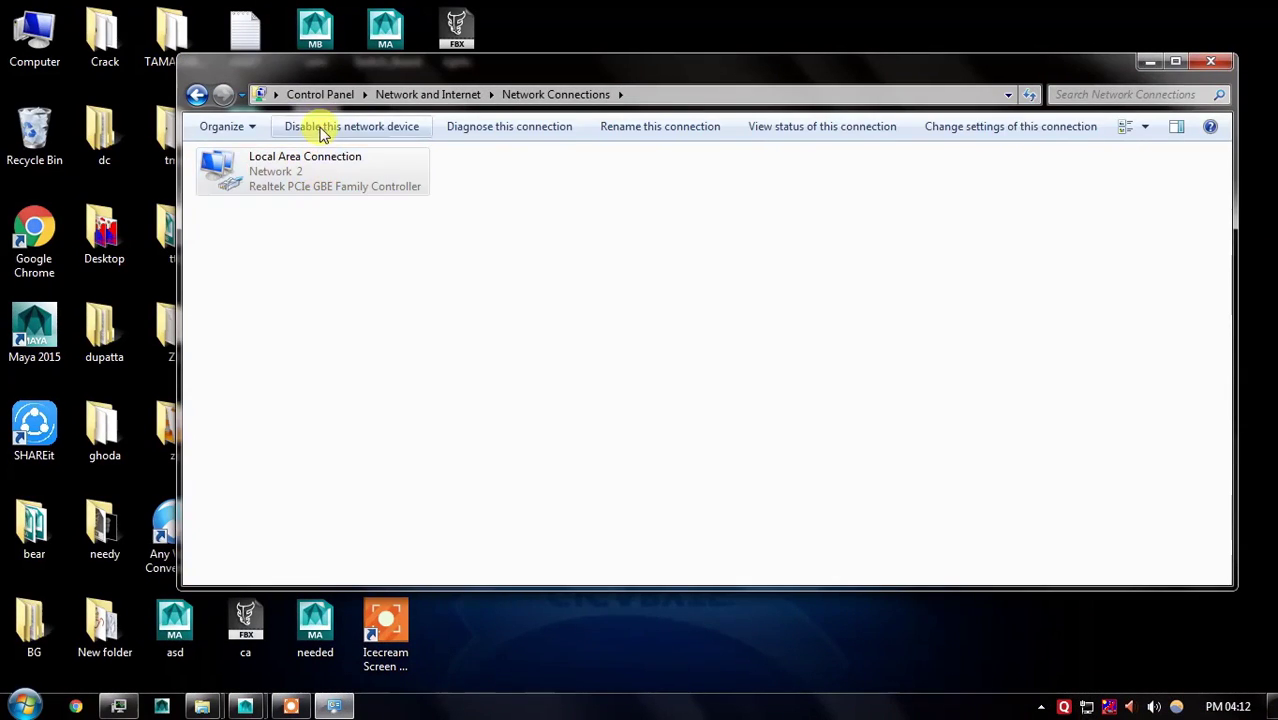
left_click(1213, 63)
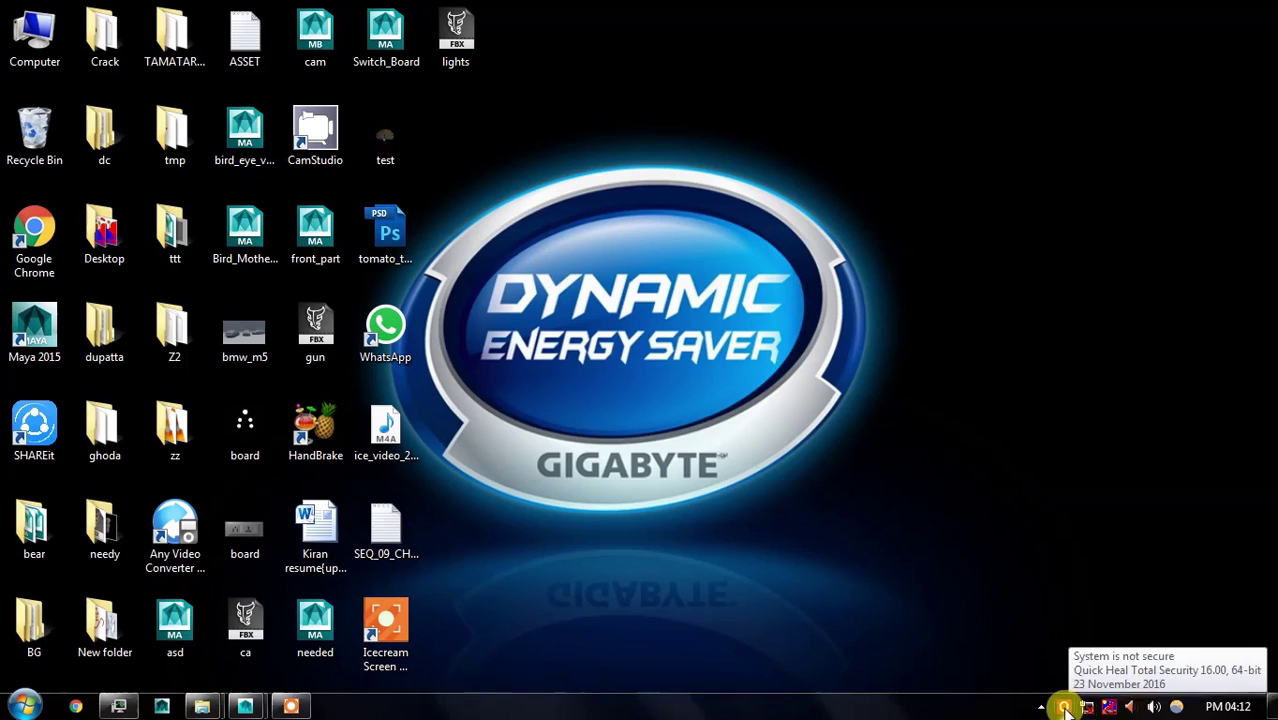
Permanently disable Quick Heal virus protection from its tray icon menu
right_click(1064, 706)
left_click(1087, 626)
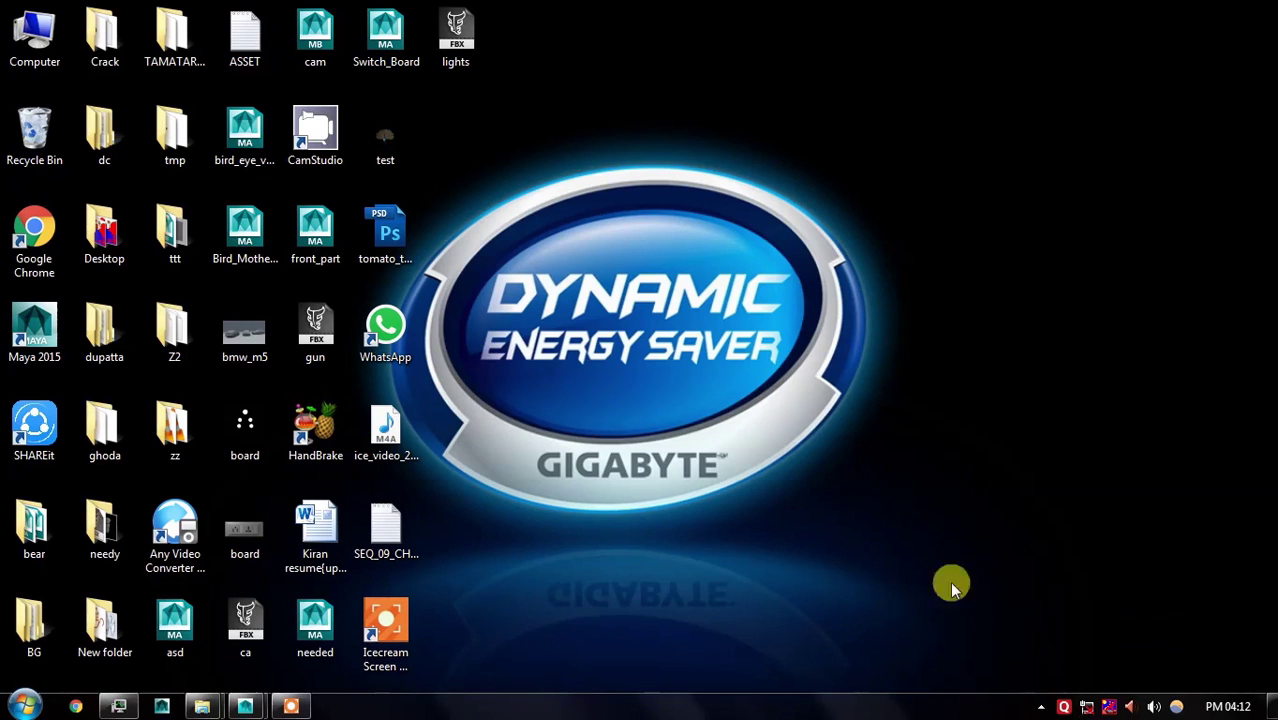
left_click(651, 379)
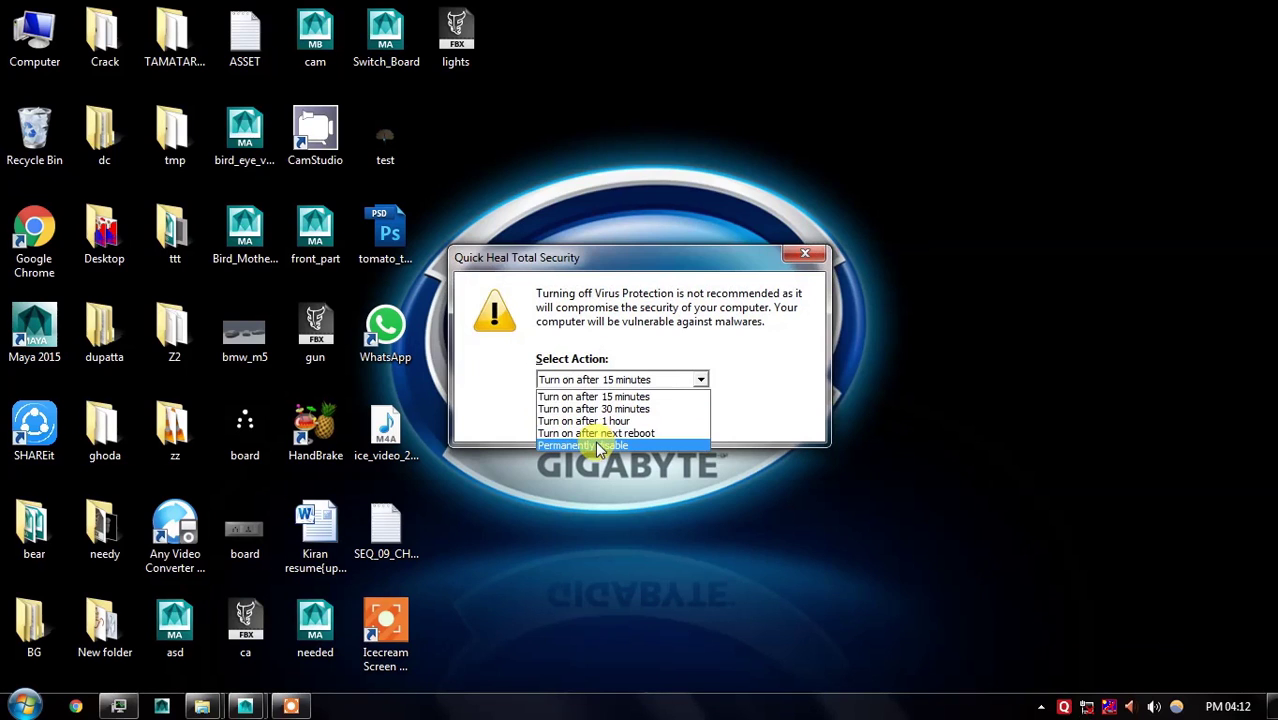
left_click(598, 447)
left_click(587, 416)
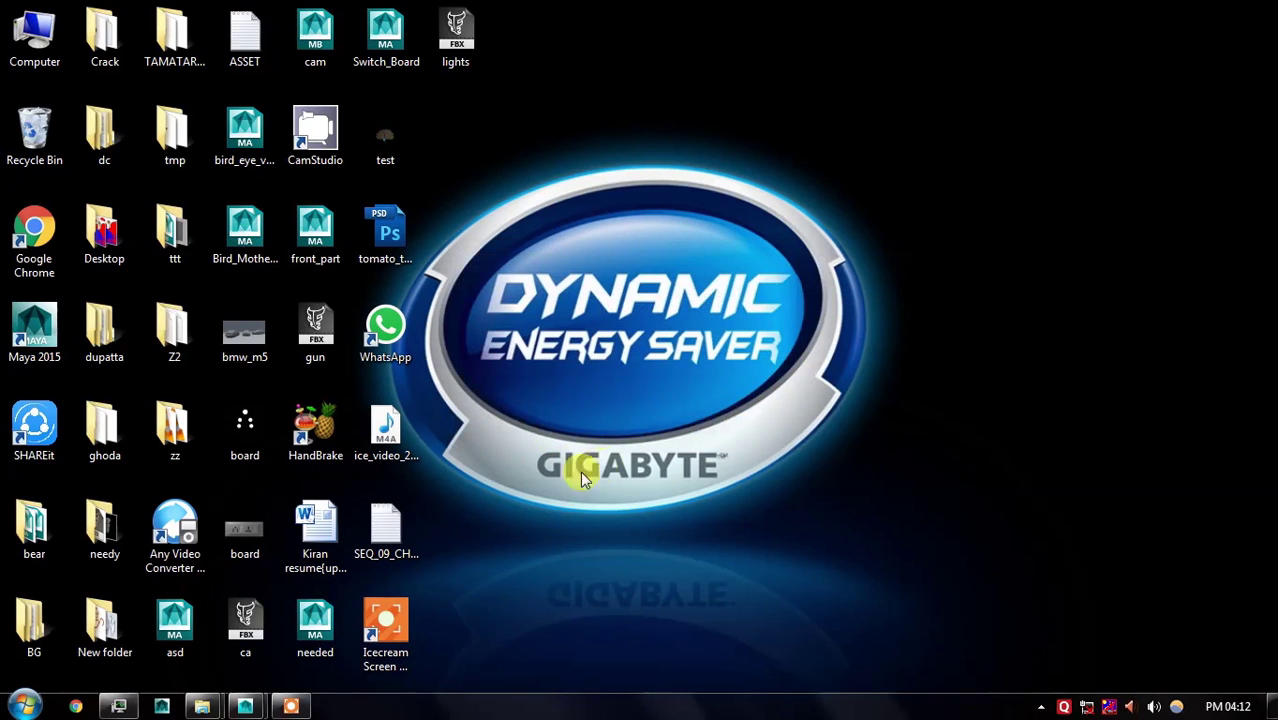
mouse_move(202, 706)
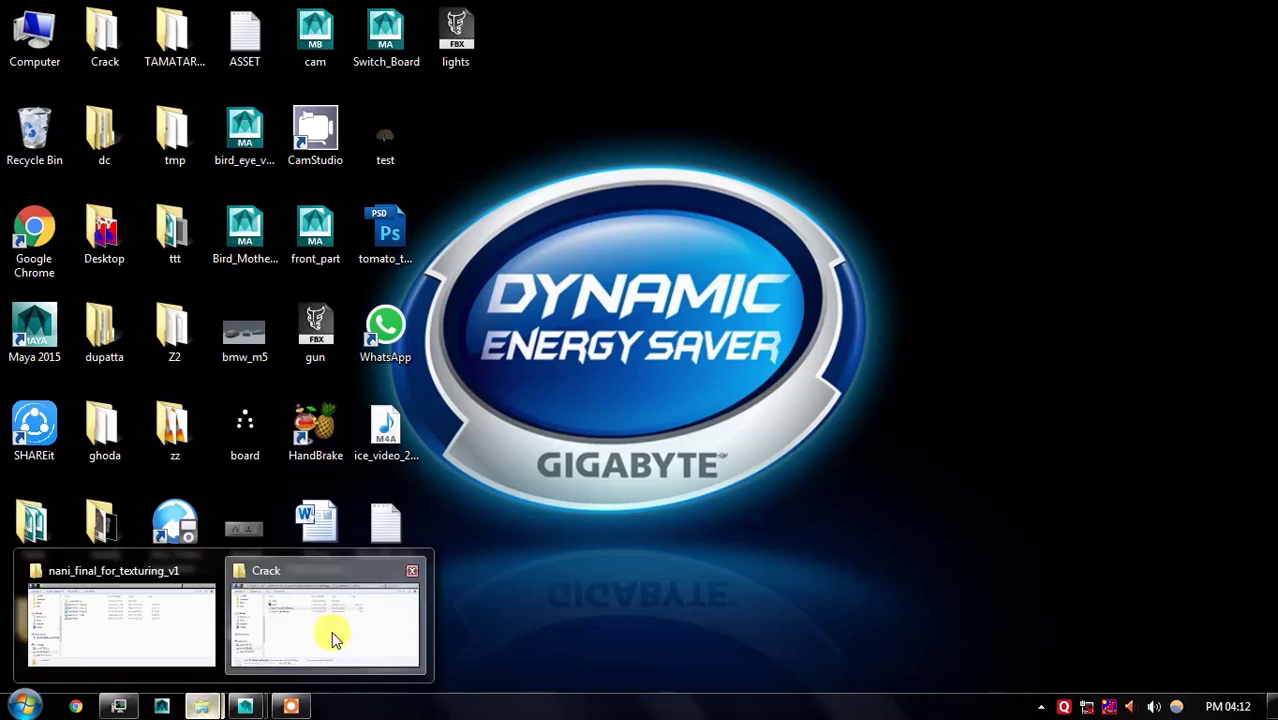
Launch Lightroom.6.Setup from the Lightroom CC 6.7 folder and start extracting its files
left_click(334, 632)
left_click(645, 345)
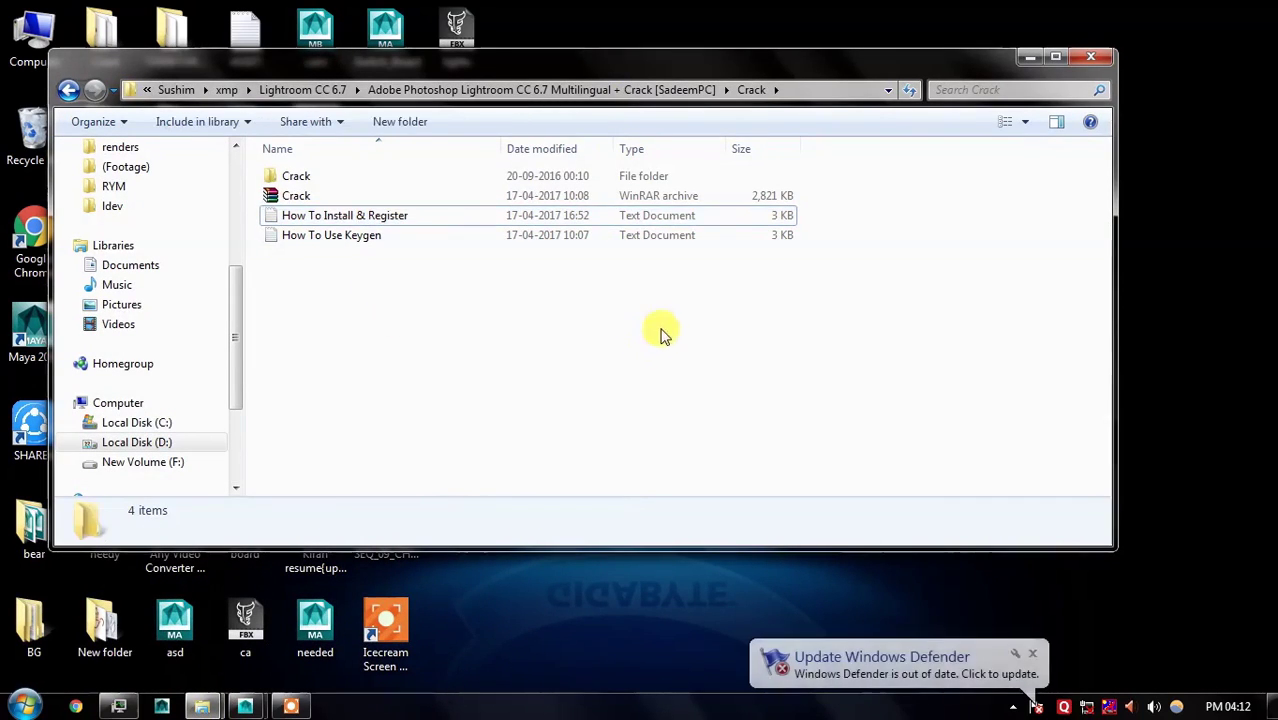
key("BackSpace")
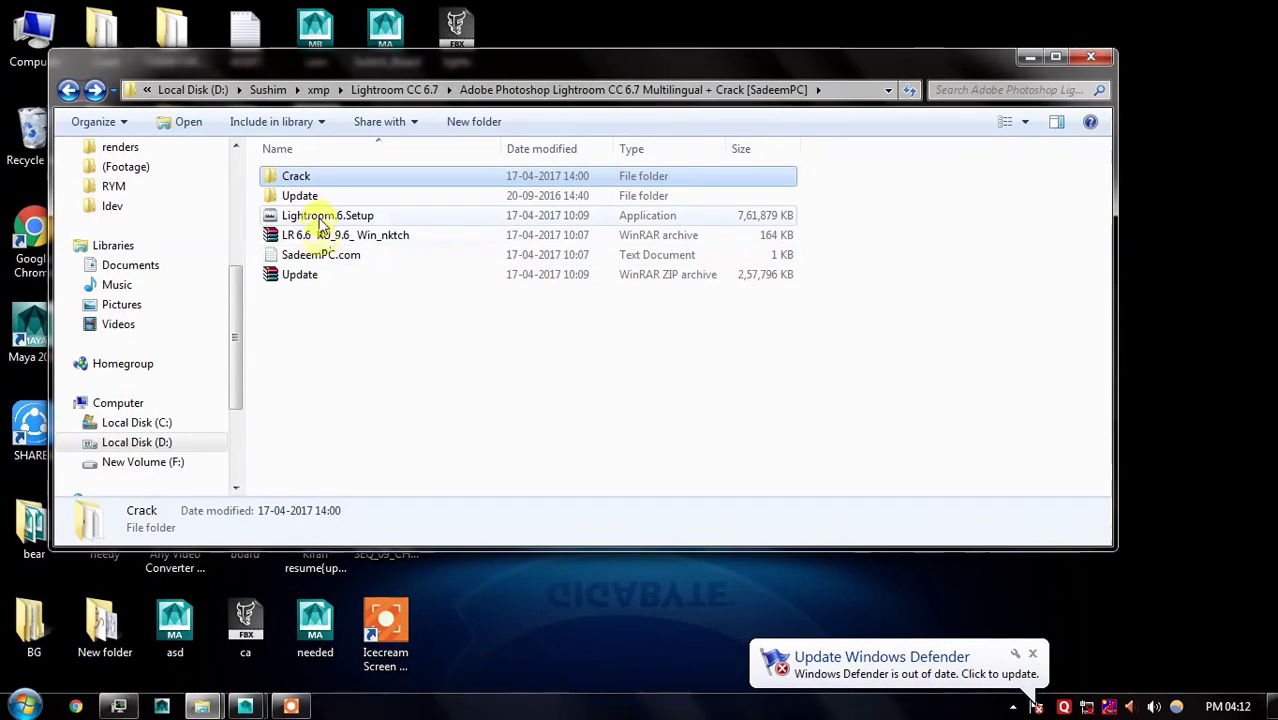
left_click(420, 90)
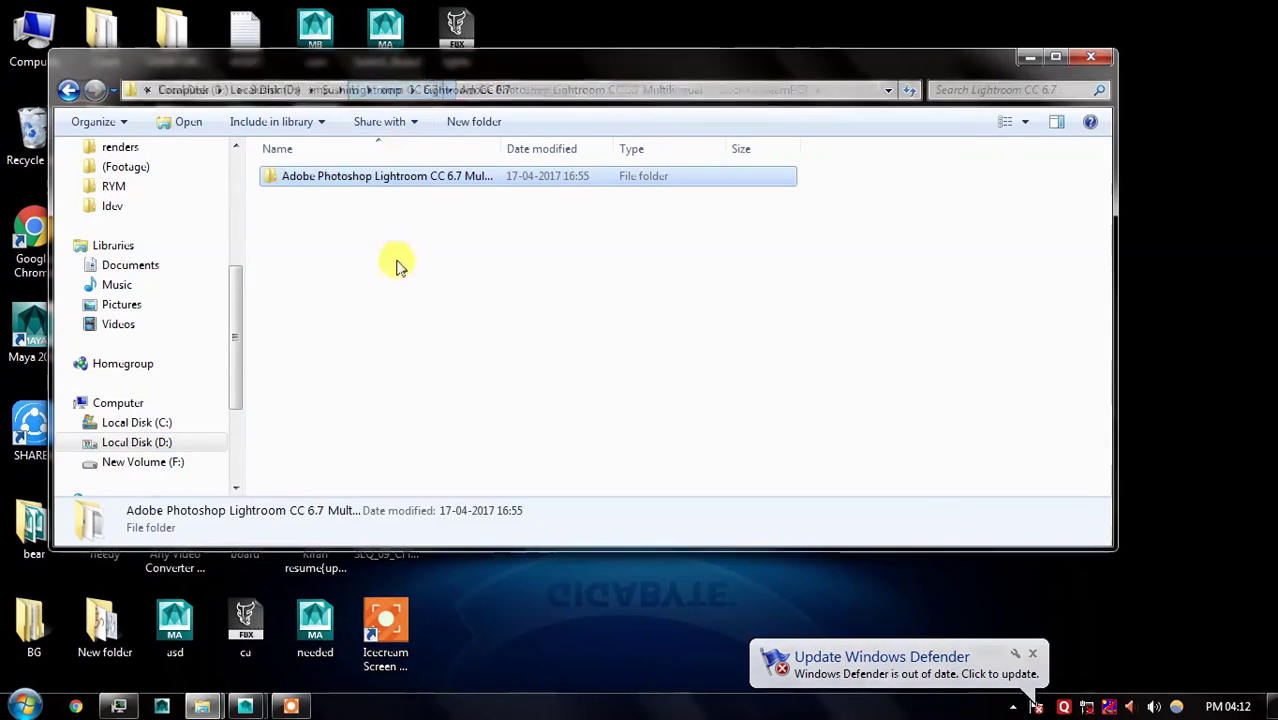
double_click(350, 176)
double_click(328, 213)
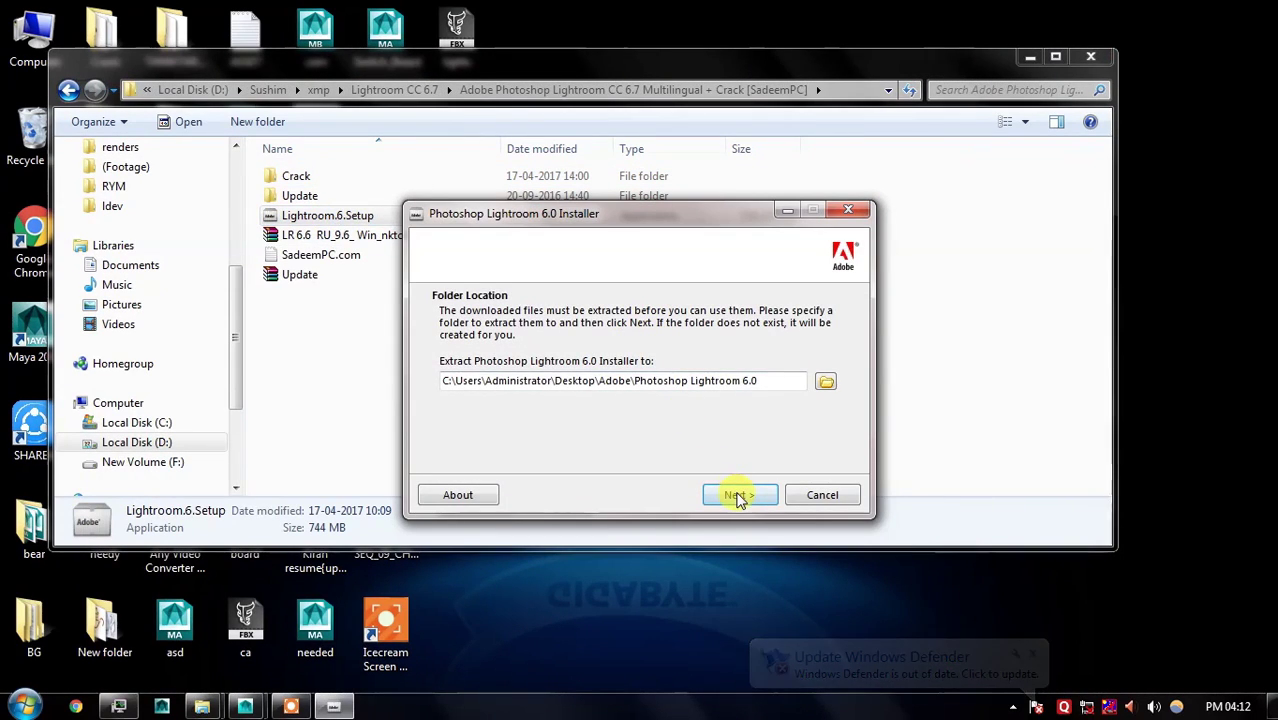
left_click(737, 498)
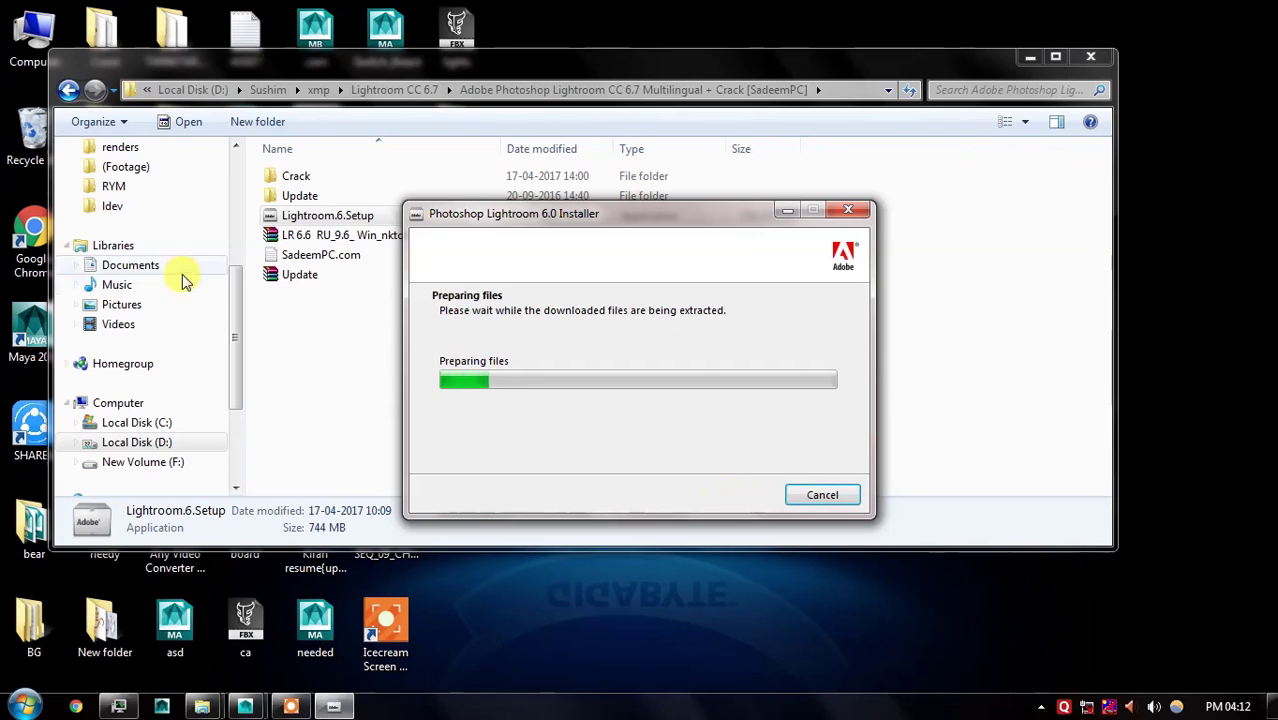
Browse the Crack and emulator folders, return to the main Lightroom folder, and minimize Explorer
left_click(305, 178)
double_click(305, 178)
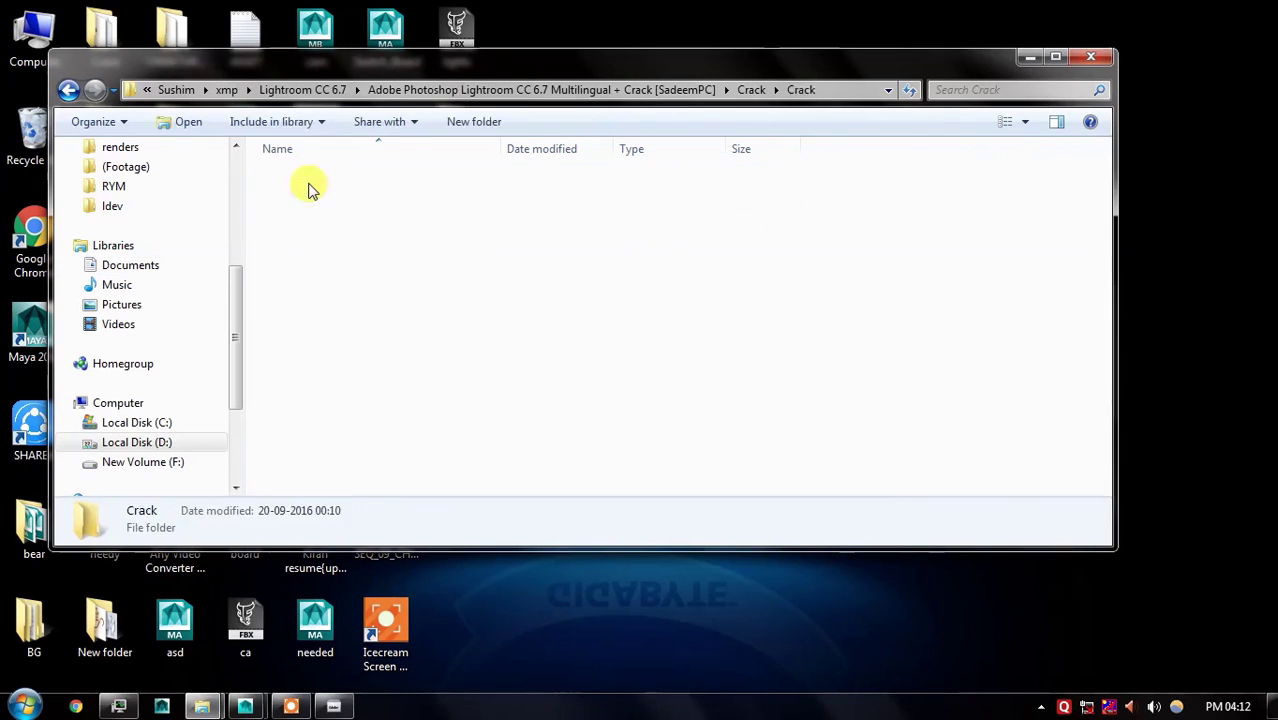
double_click(322, 213)
key("BackSpace")
key("BackSpace")
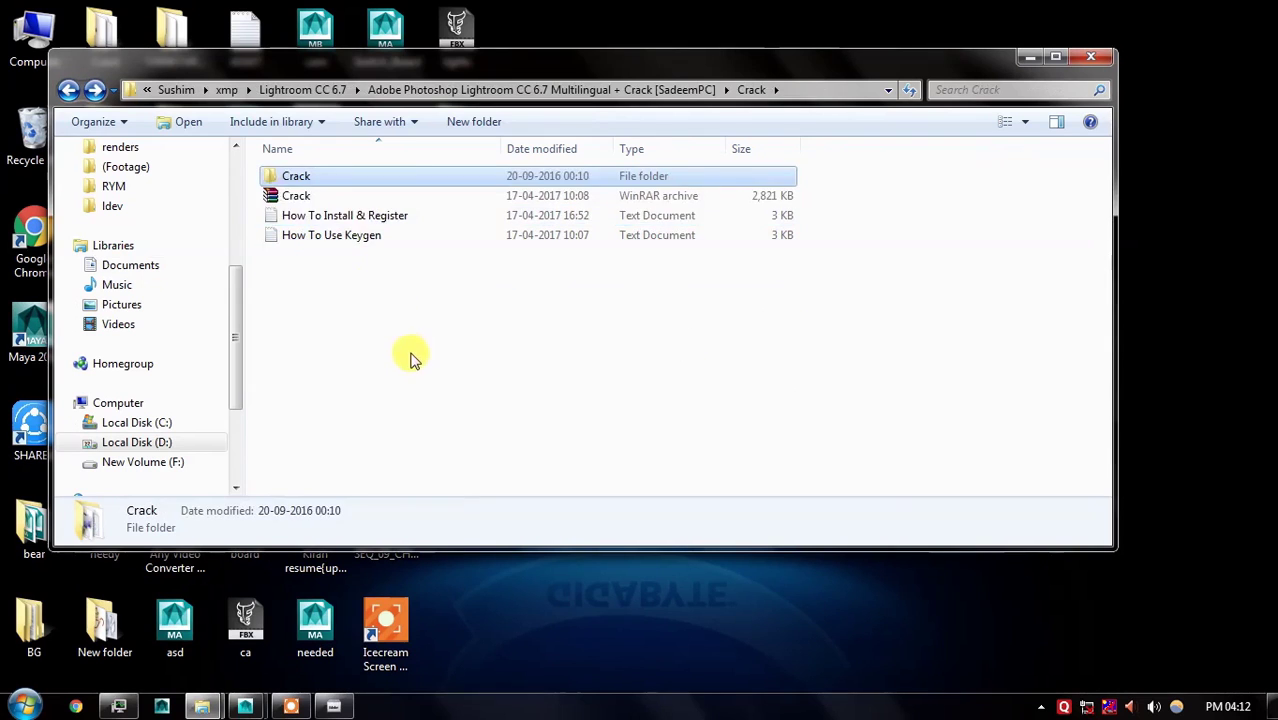
key("BackSpace")
left_click(1030, 56)
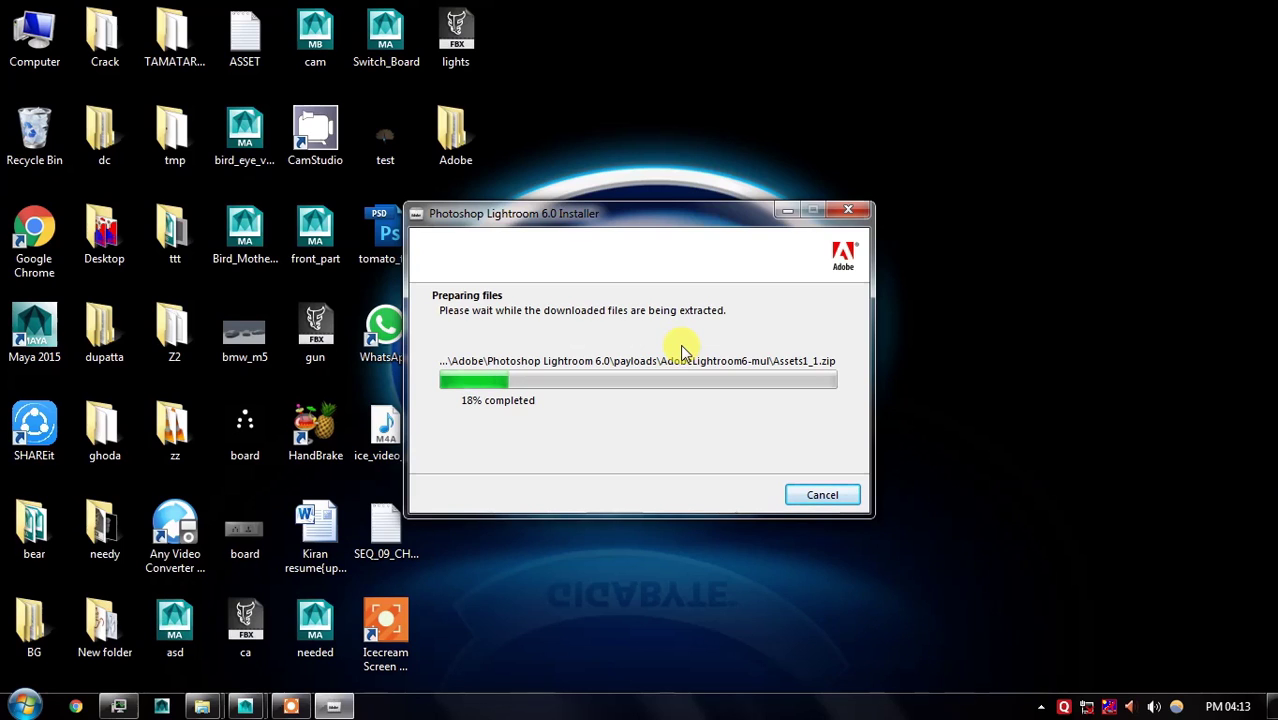
Let Photoshop Lightroom 6.0 file extraction finish, then finish and launch its installer
left_click(289, 707)
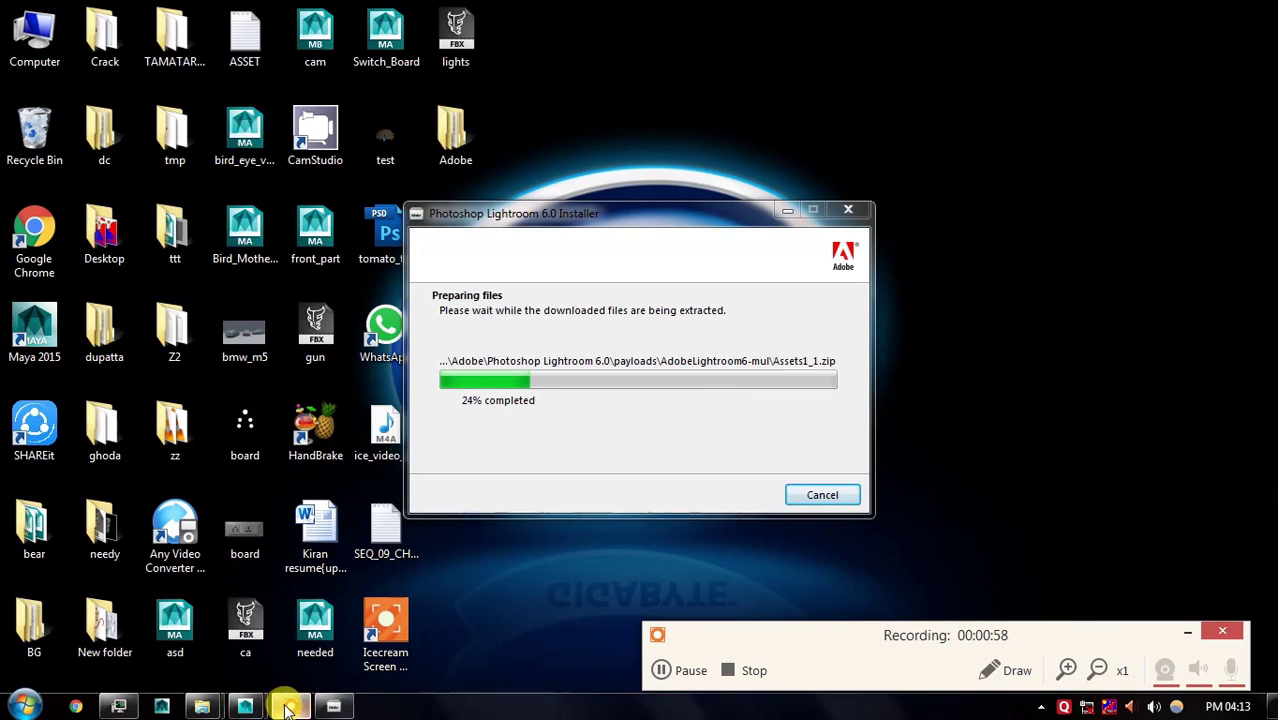
left_click(1187, 631)
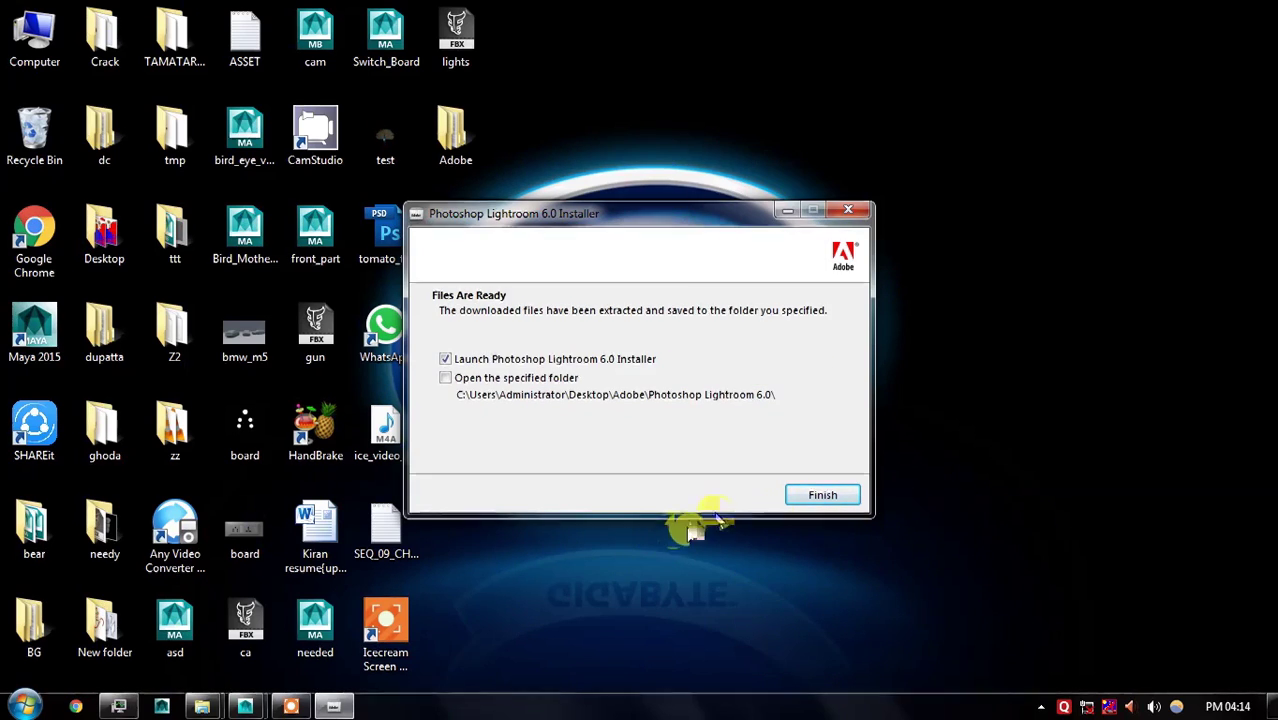
left_click(818, 494)
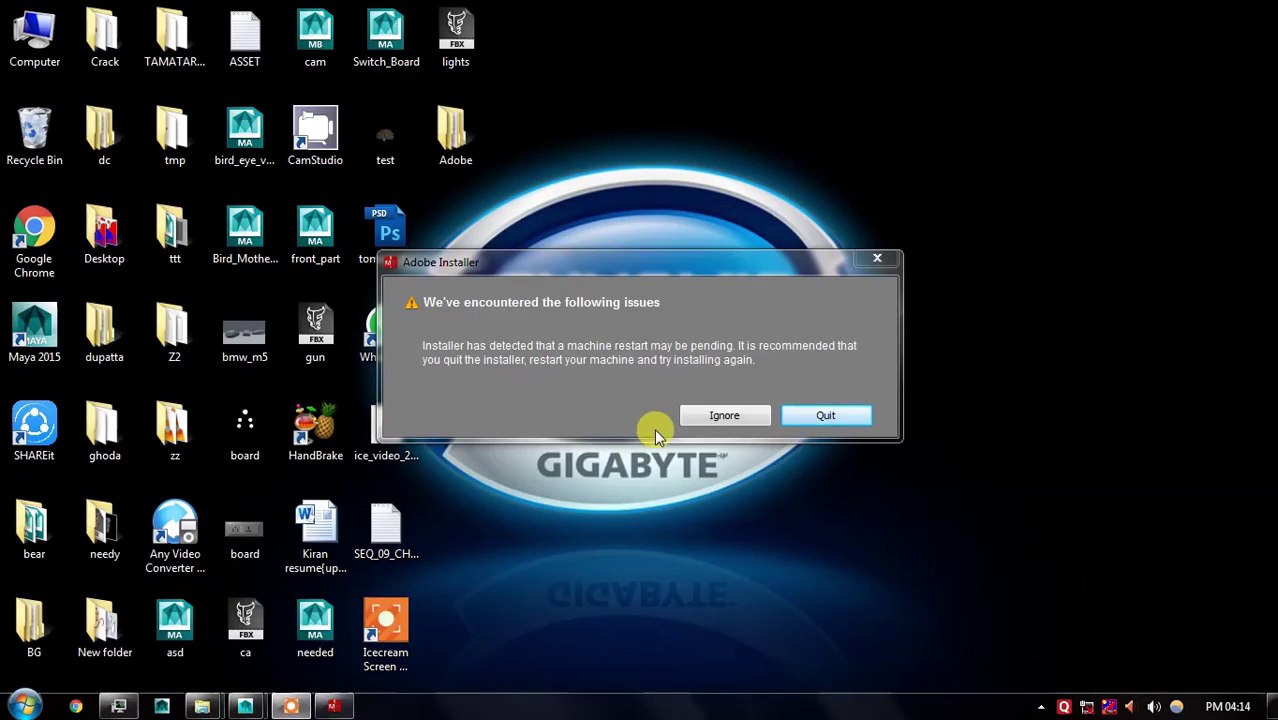
Ignore the pending-restart warning and highlight the trial-install step in the instructions
left_click(724, 414)
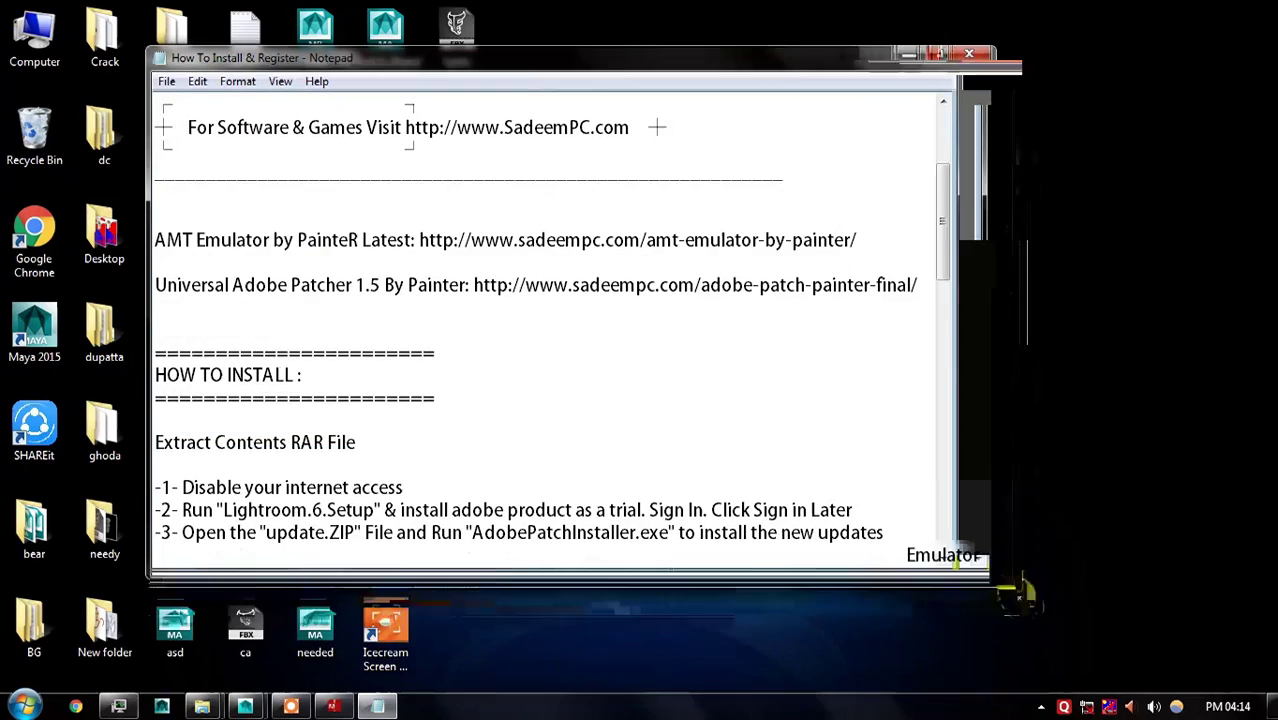
left_click_drag(183, 285, 852, 285)
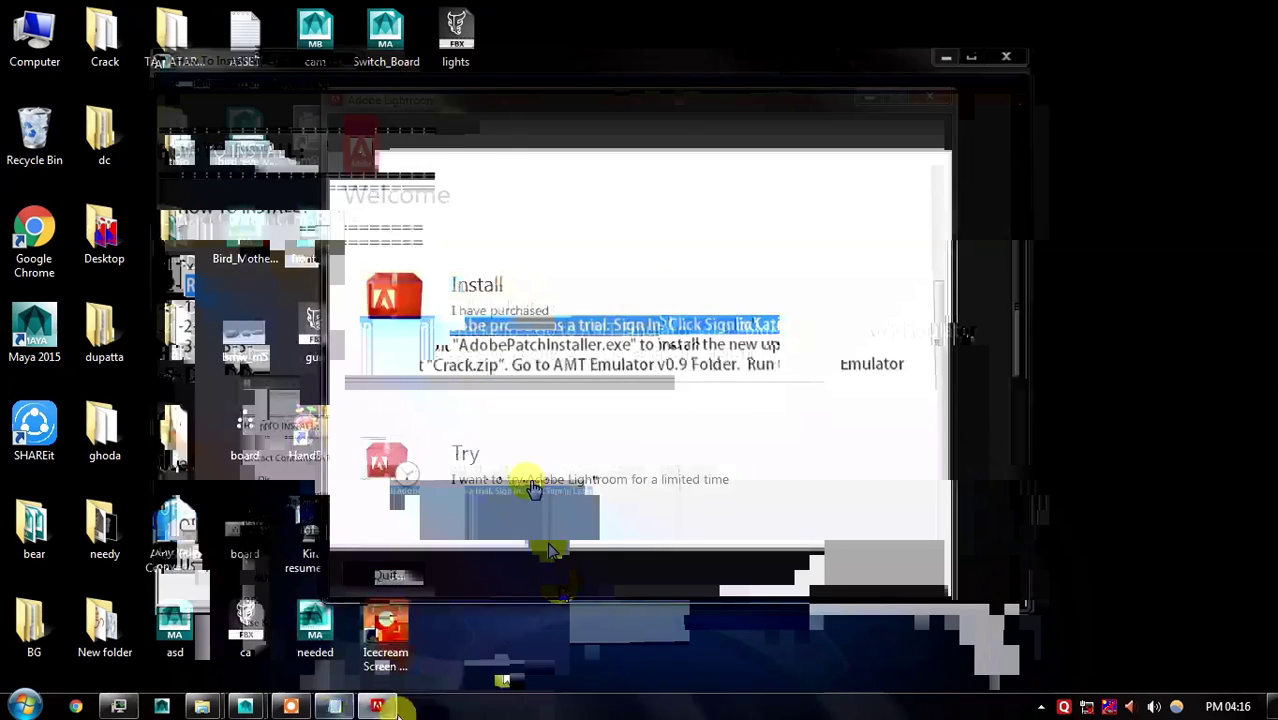
Install Lightroom as a trial, choosing Sign In Later and accepting the license agreement
left_click(528, 470)
left_click(890, 575)
left_click(890, 575)
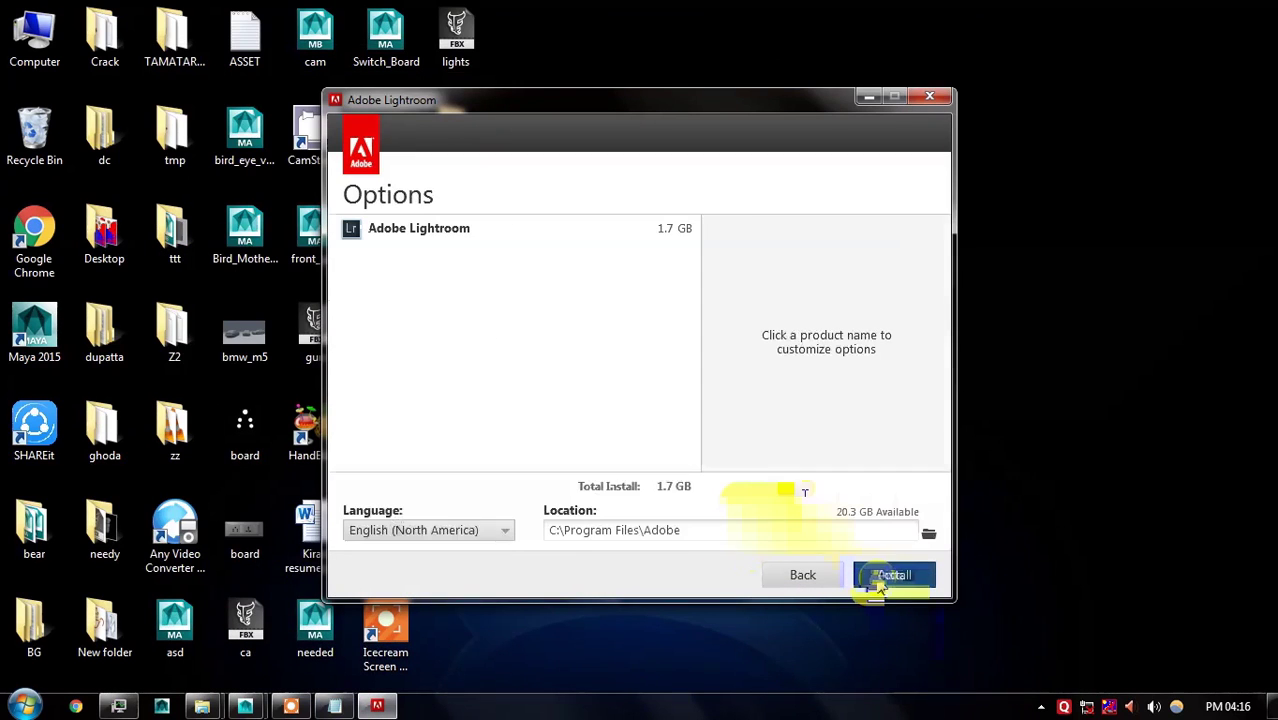
left_click(884, 575)
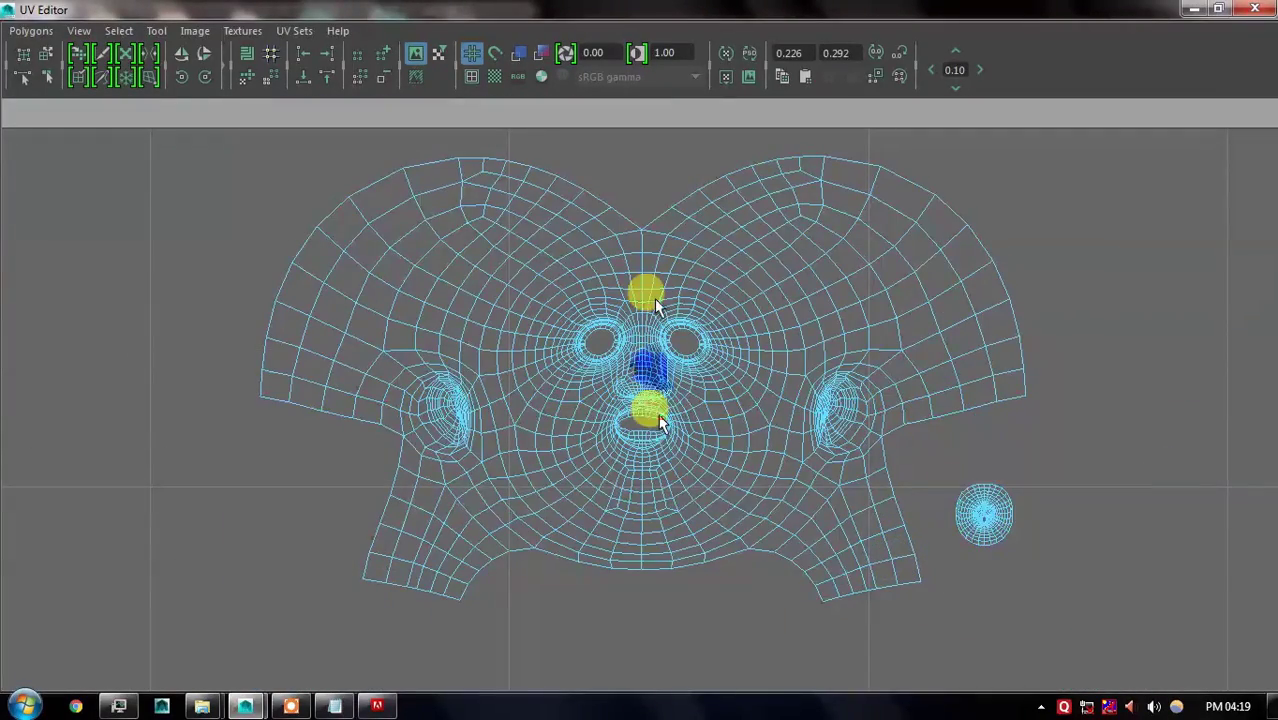
Rotate the upper-right UV shell in Maya's UV Editor
right_click(652, 400)
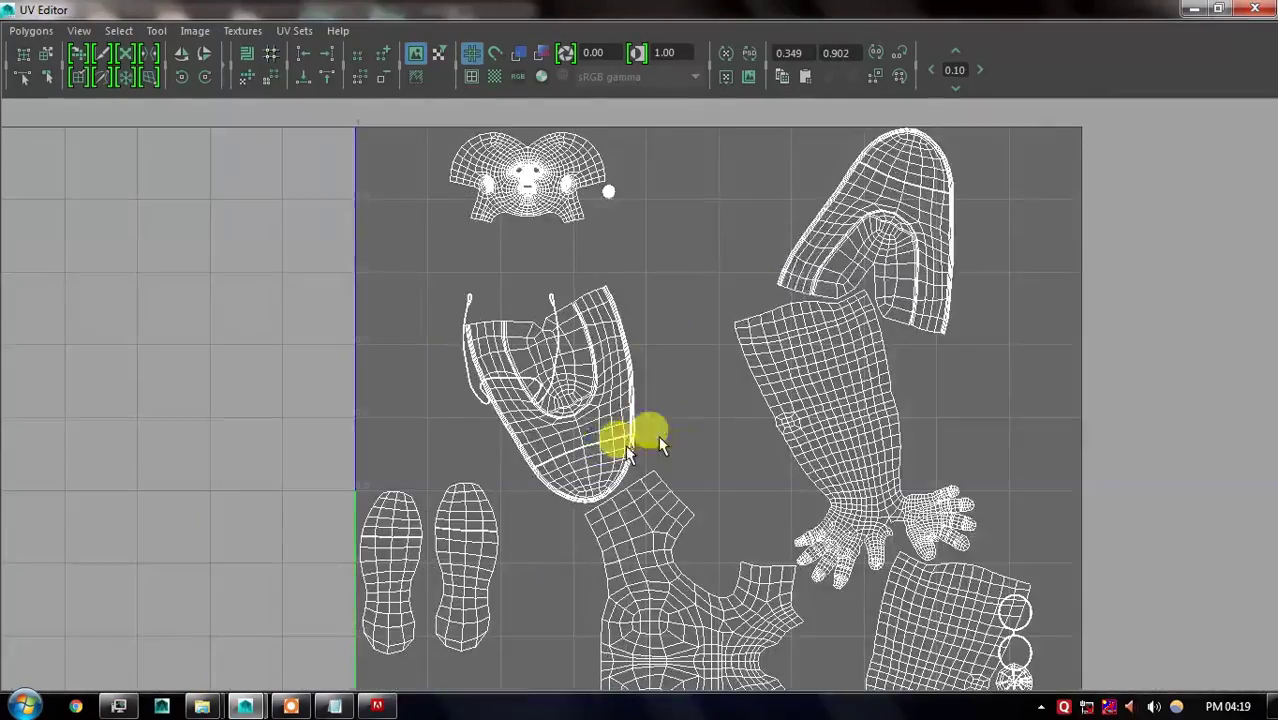
left_click(870, 277)
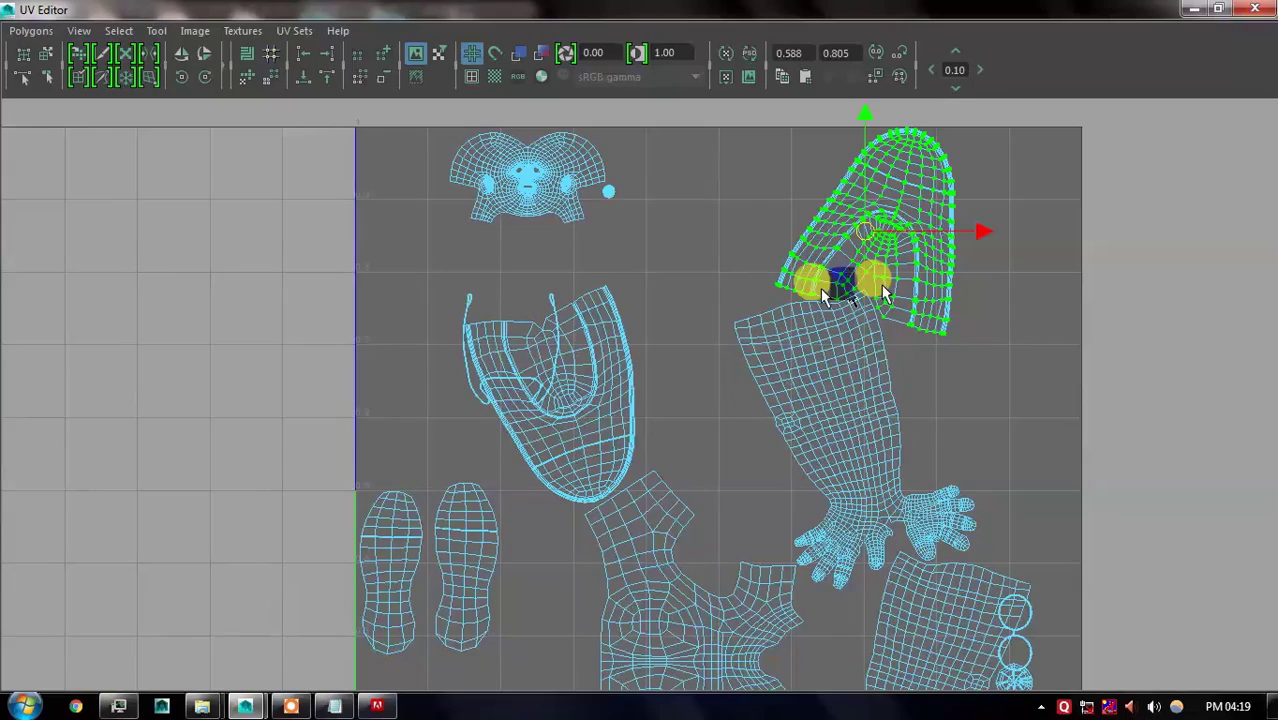
left_click(204, 77)
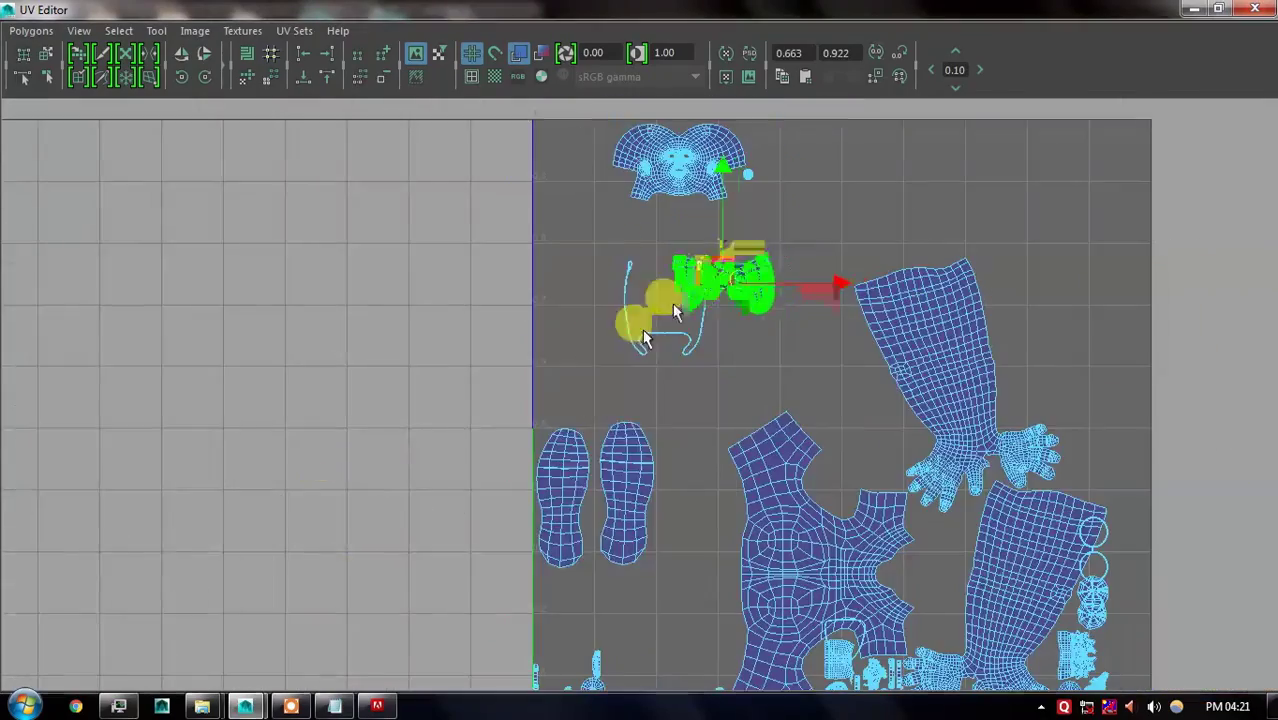
Scale down both foot-sole UV shells and move them above the shoe shells
scroll(643, 337, "up", 5)
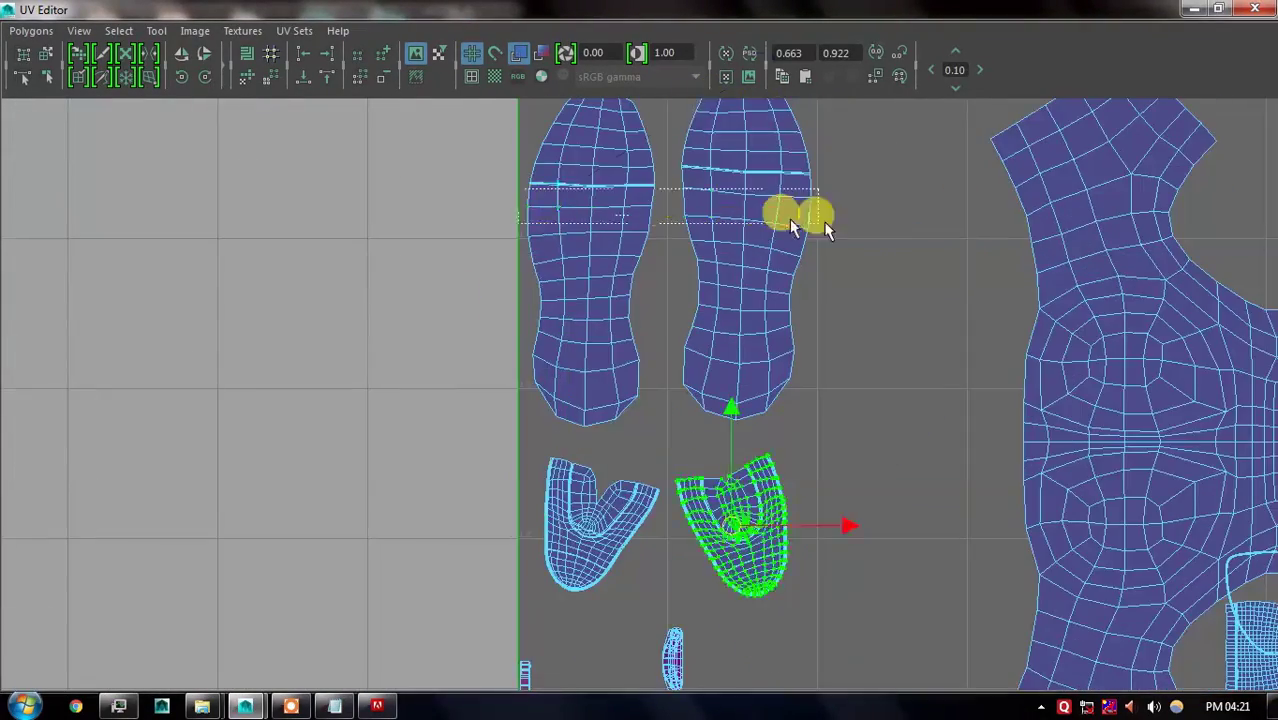
mouse_move(800, 214)
left_mouse_down()
mouse_move(684, 303)
mouse_move(571, 294)
left_mouse_up()
key("w")
left_click_drag(660, 290, 656, 400)
scroll(613, 337, "down", 2)
mouse_move(613, 340)
left_mouse_down()
mouse_move(633, 312)
mouse_move(687, 300)
left_mouse_up()
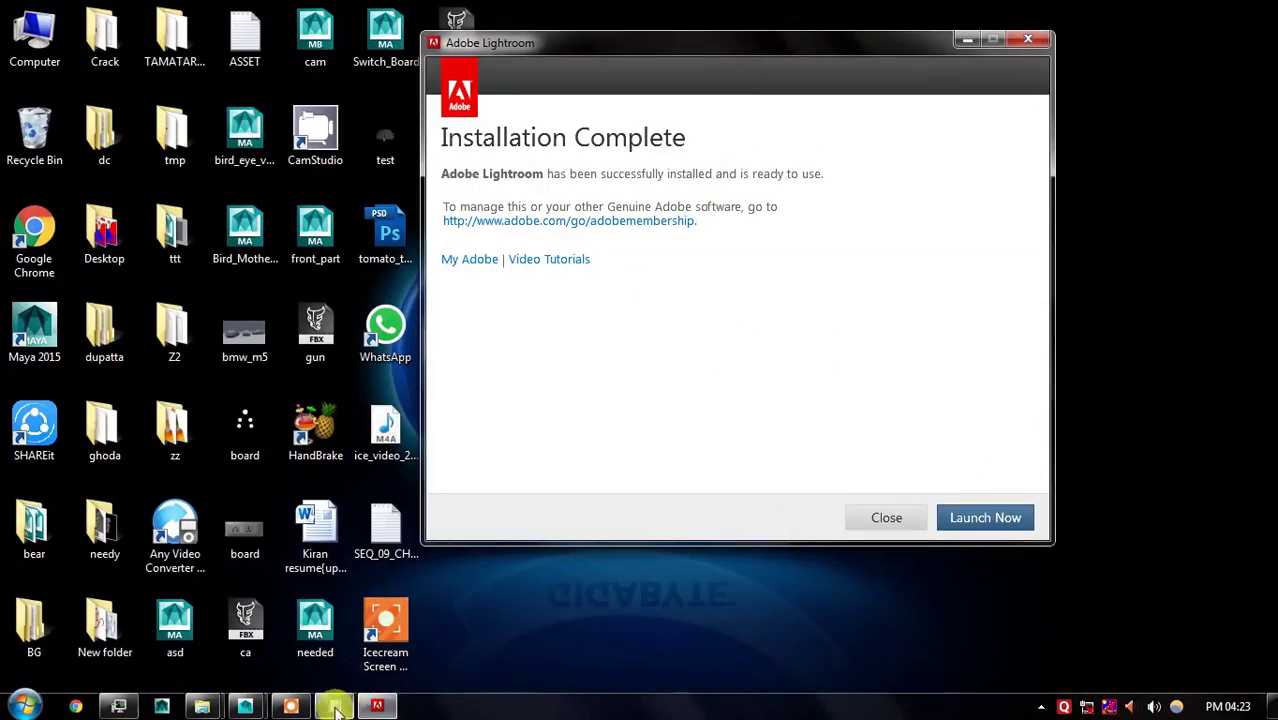
Review step 3 of the install instructions and dismiss the Installation Complete dialog
left_click(336, 708)
left_click(340, 330)
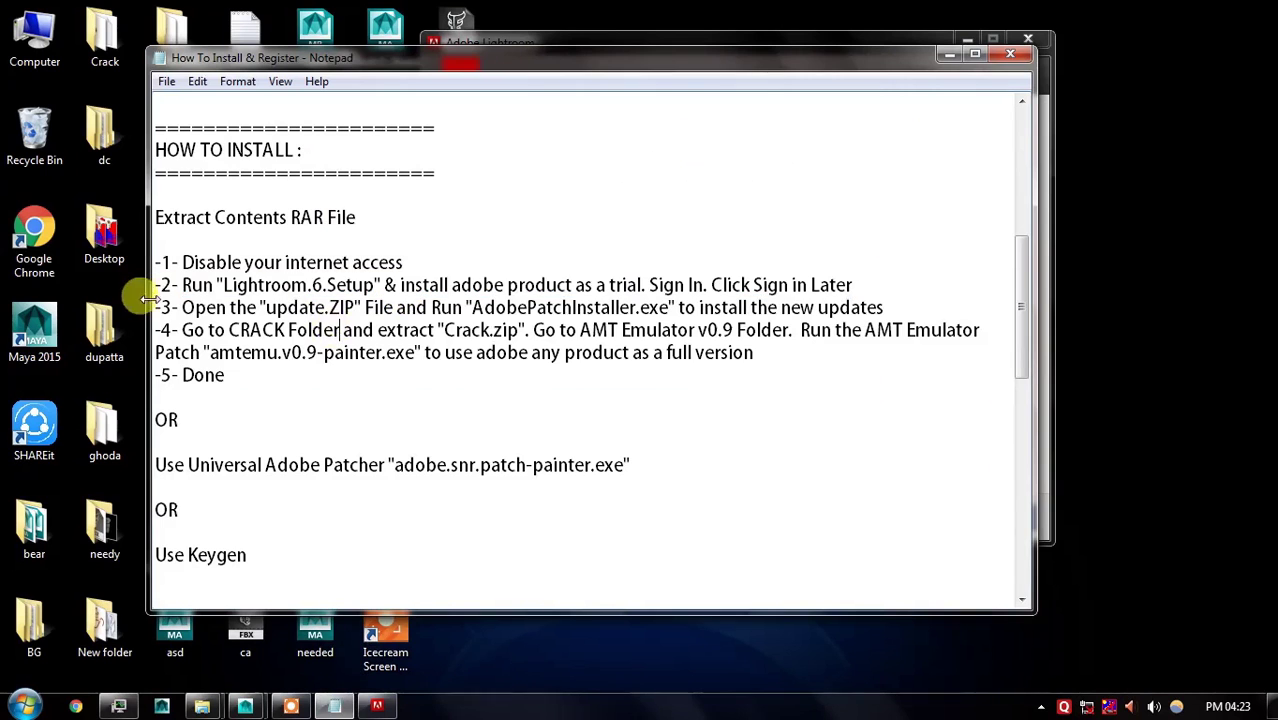
left_click_drag(288, 307, 886, 307)
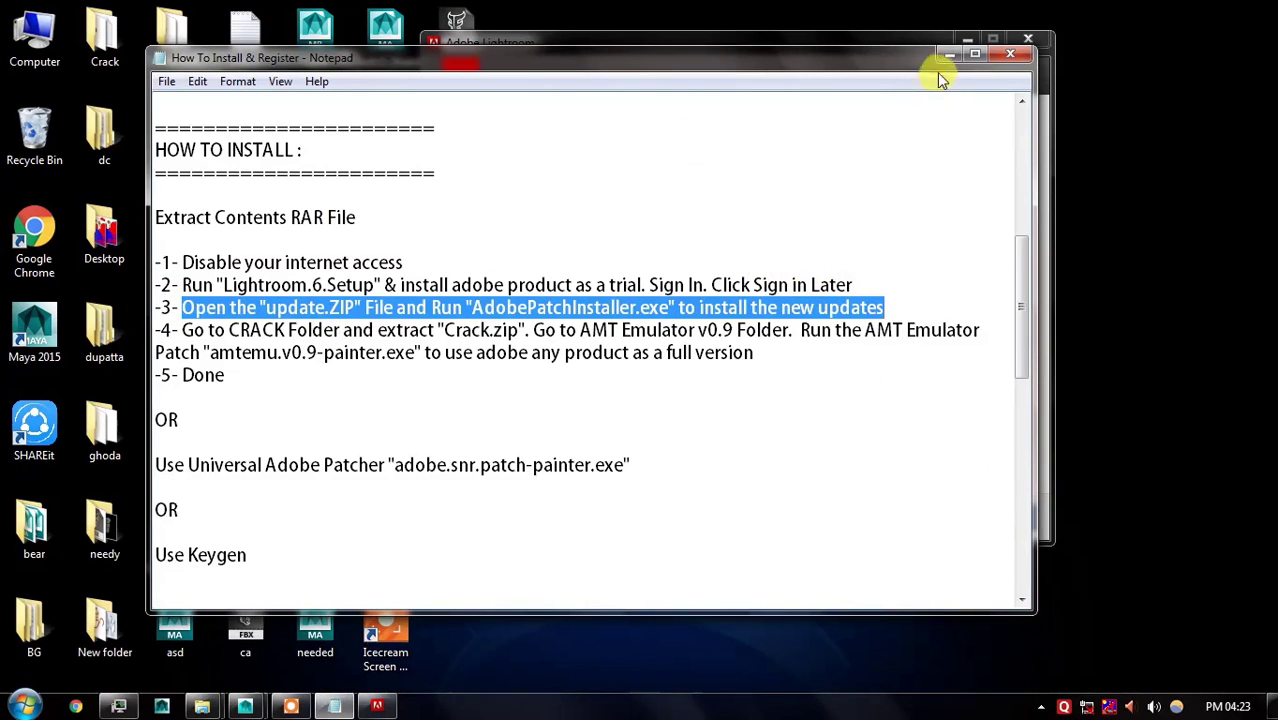
left_click(949, 54)
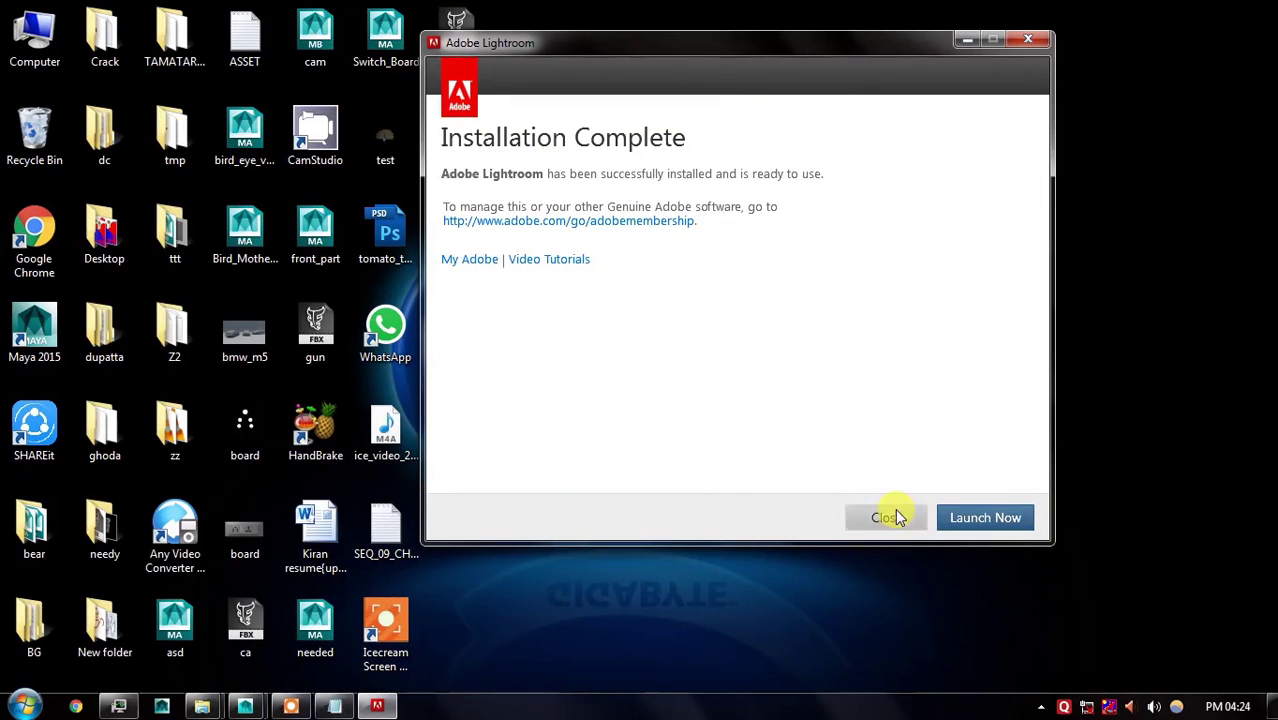
left_click(893, 517)
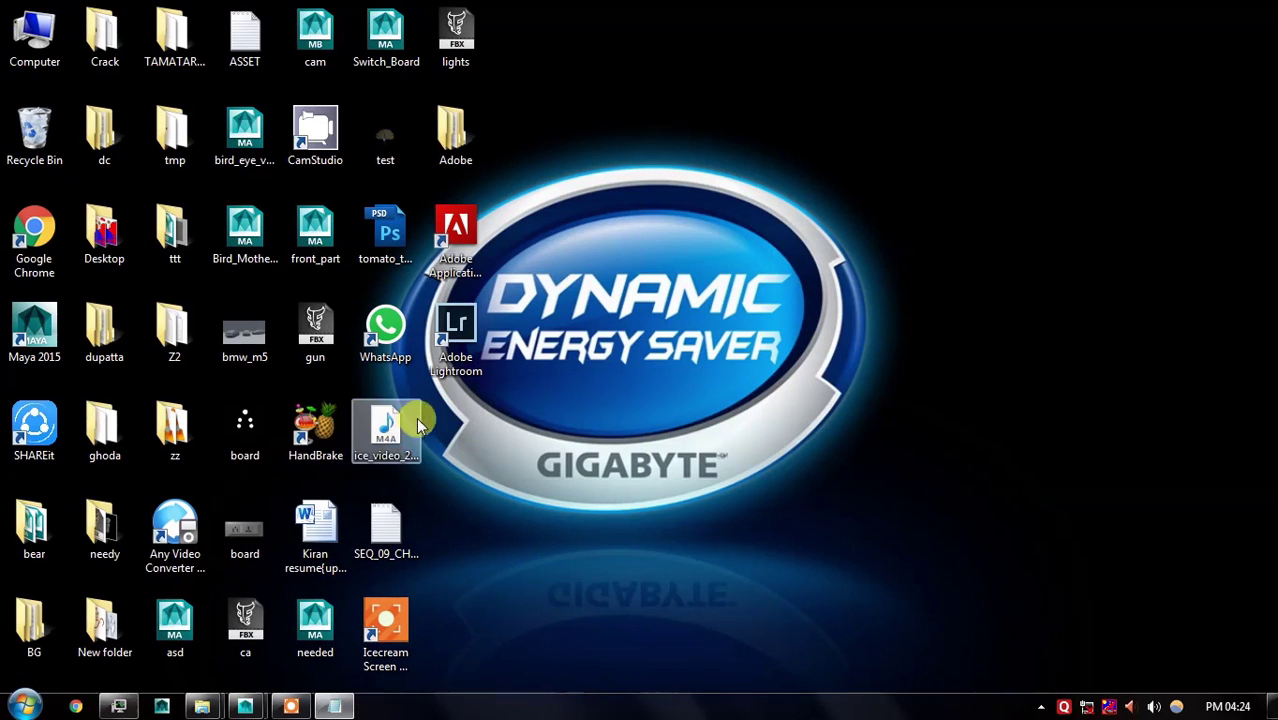
Return to the main Lightroom folder and briefly look inside the Update folder
left_click(287, 660)
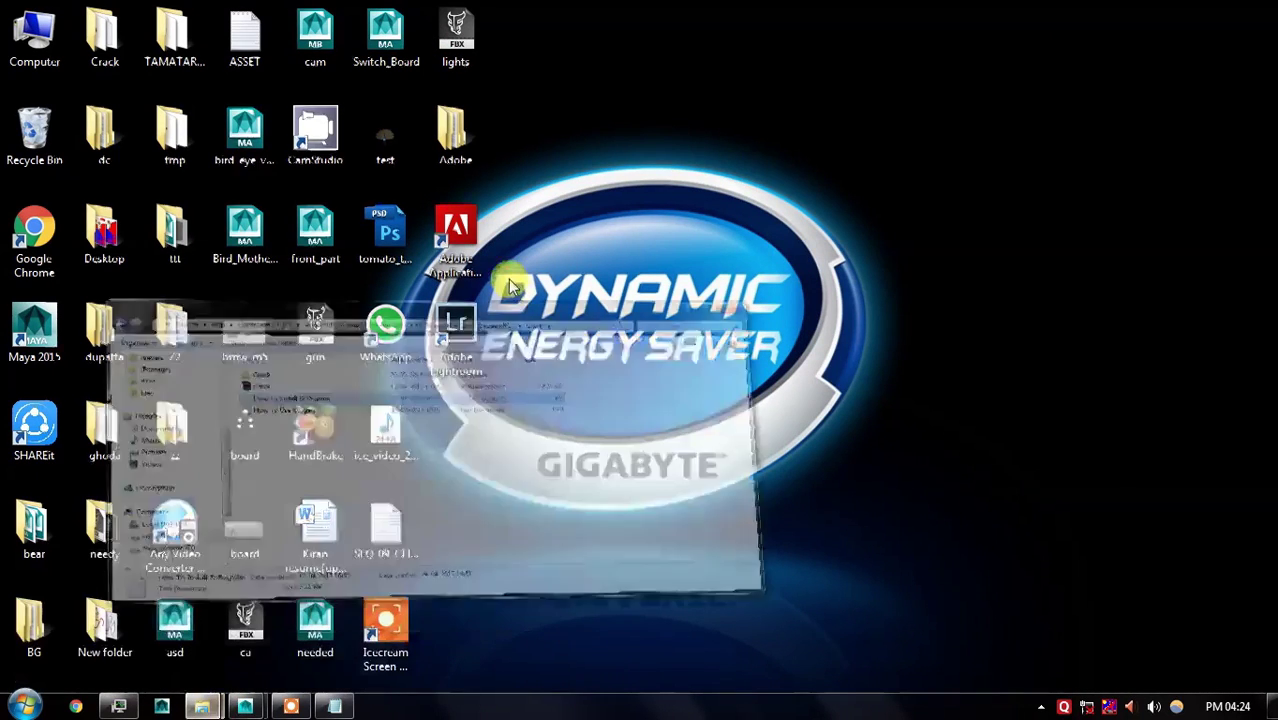
key("BackSpace")
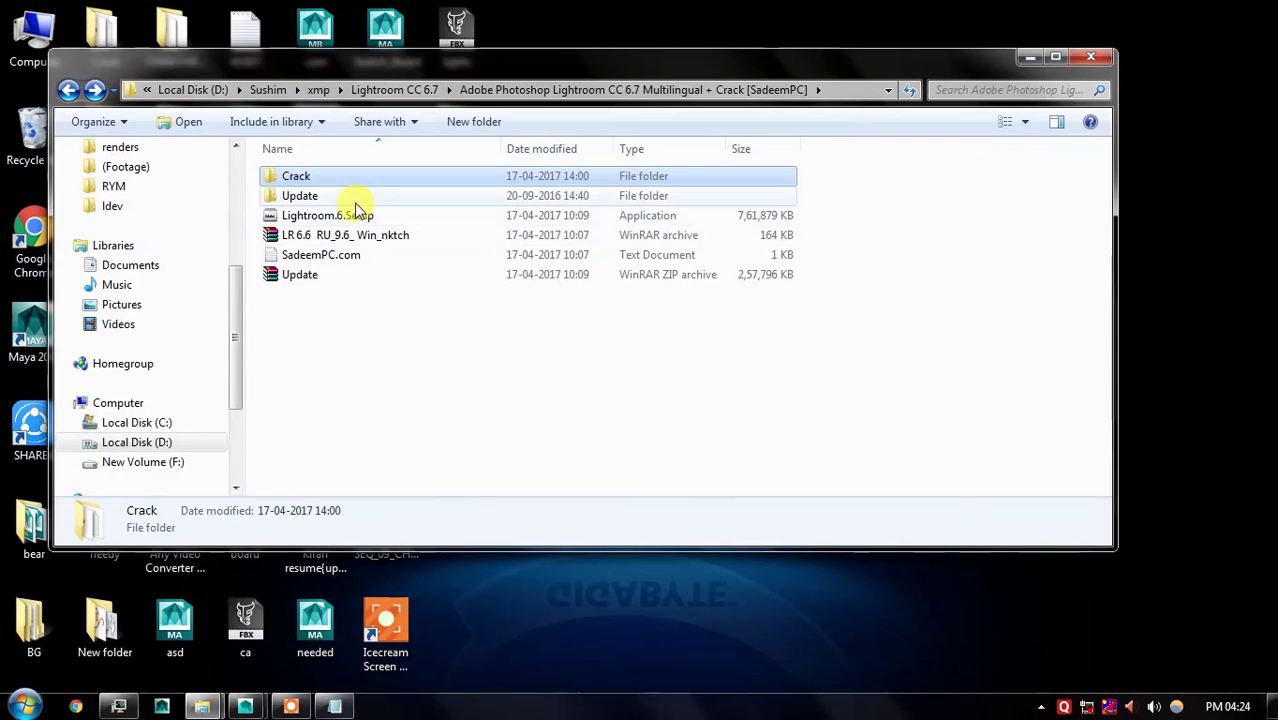
left_click(338, 275)
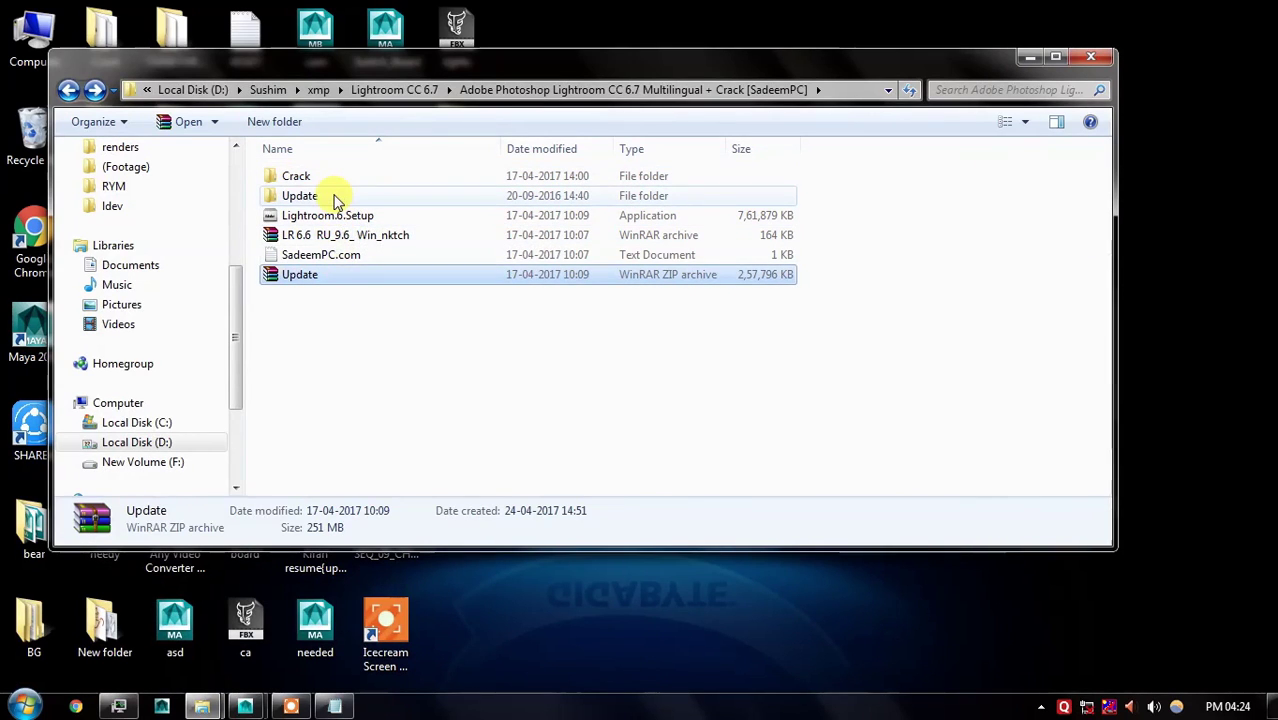
double_click(335, 200)
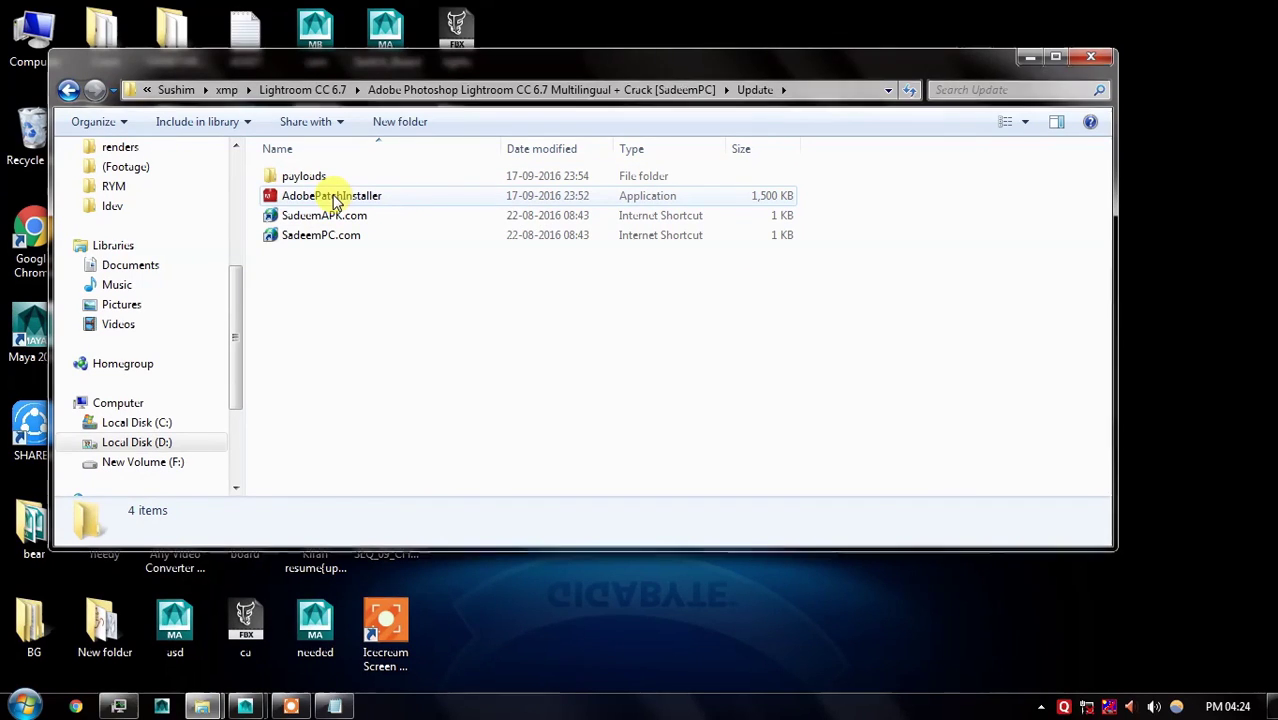
key("BackSpace")
Check the Update folder's properties, then open Update and select AdobePatchInstaller
right_click(338, 280)
key("Escape")
left_click(300, 198)
right_click(300, 198)
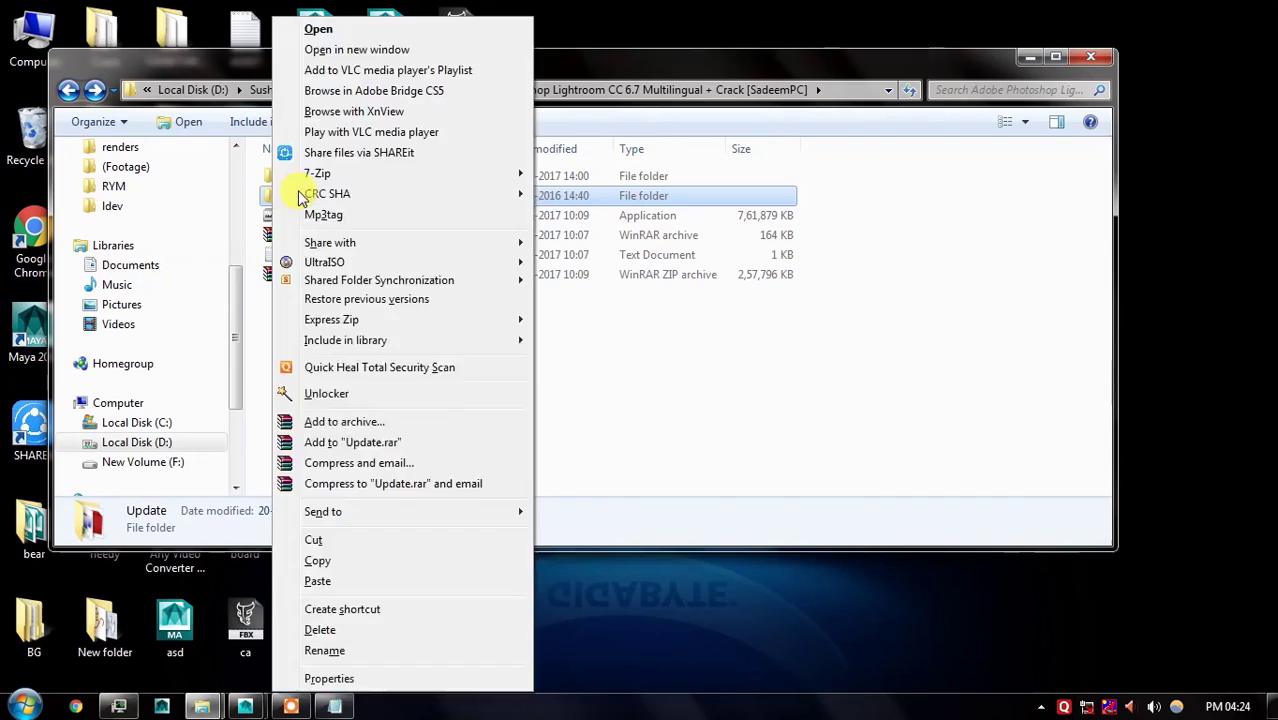
key("r")
key("Escape")
double_click(300, 198)
left_click(298, 197)
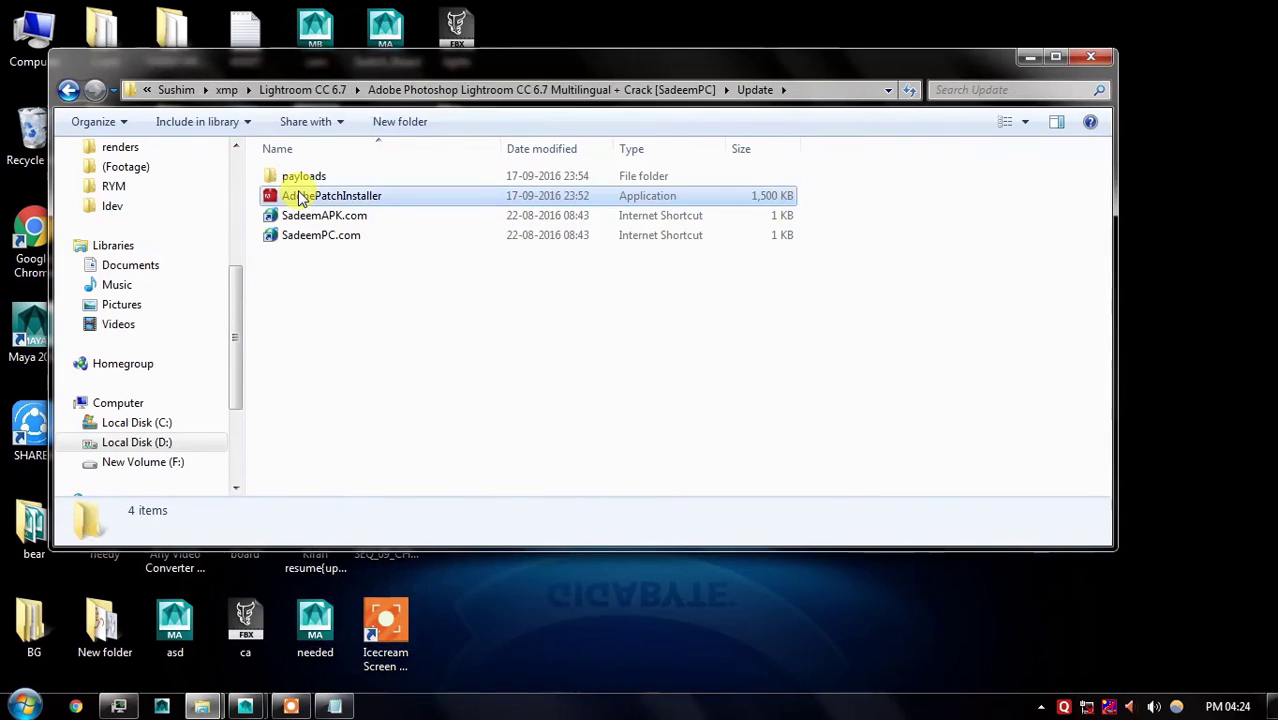
Highlight the update.ZIP and AdobePatchInstaller names in step 3, then minimize the instructions
left_click(335, 706)
left_click_drag(268, 307, 572, 307)
left_click(484, 304)
left_click_drag(484, 305, 655, 307)
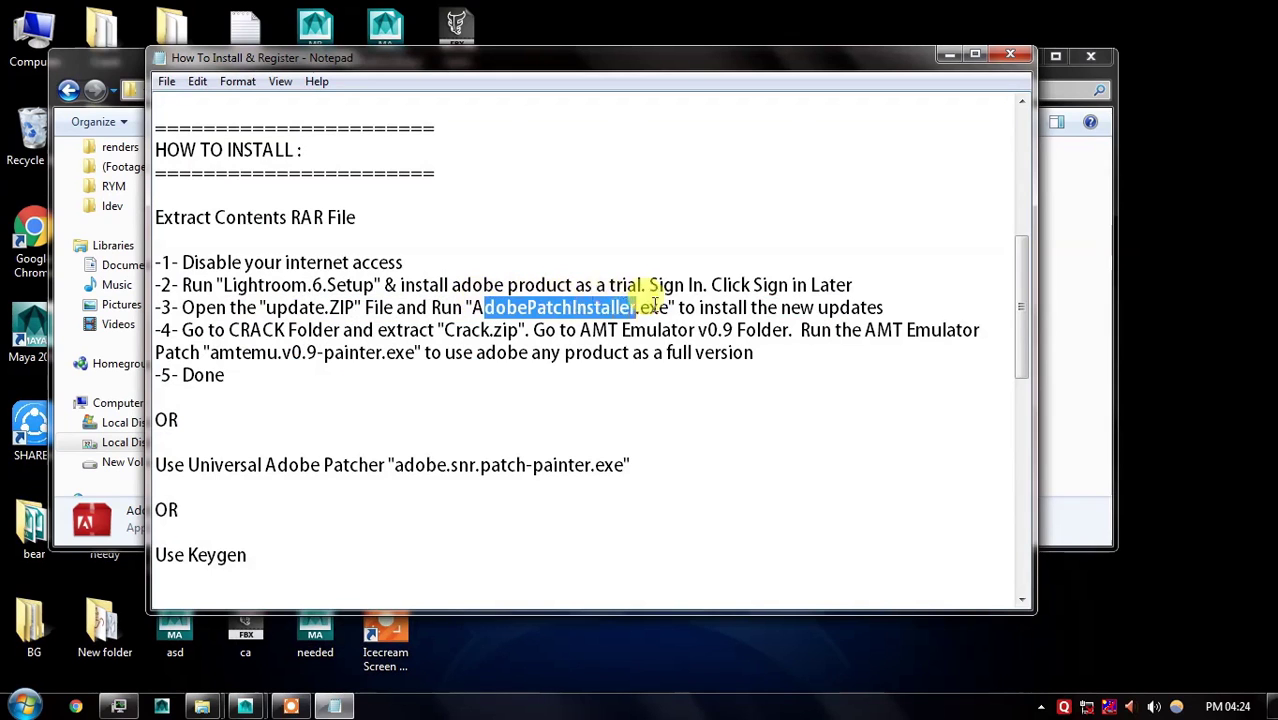
left_click(949, 55)
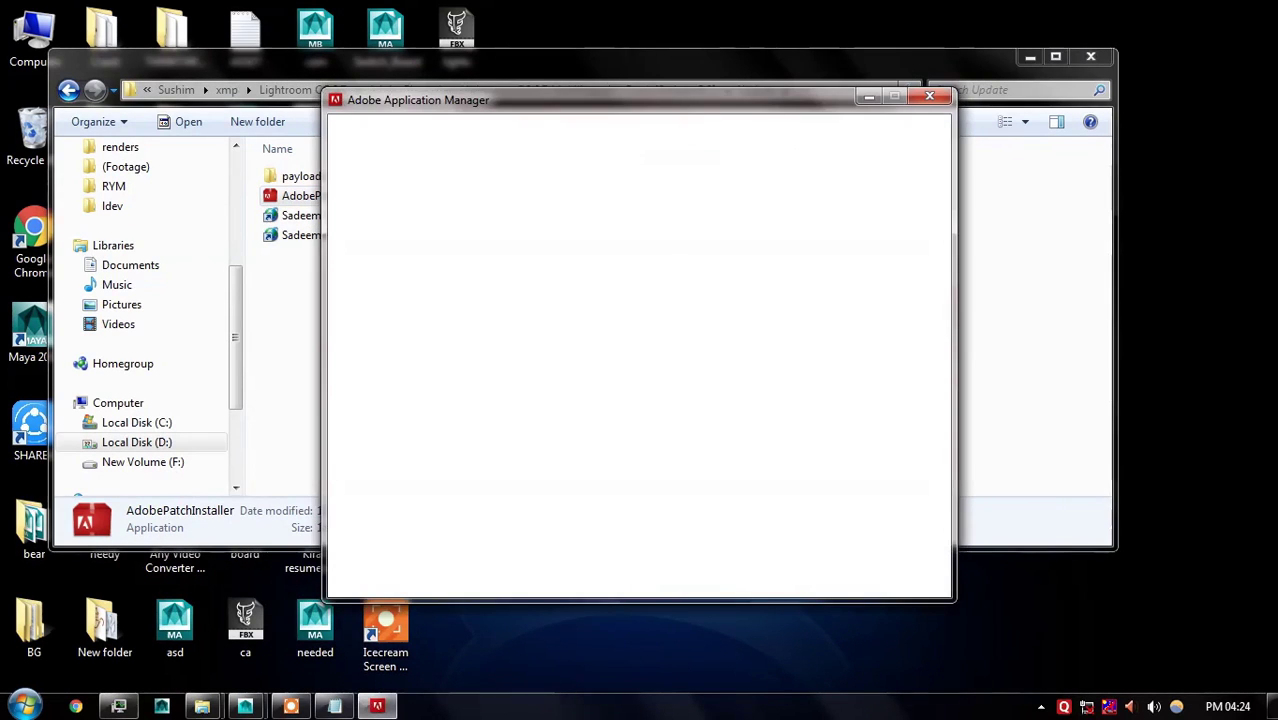
Minimize Task Manager, let the Lightroom CC 2015.7 update finish, and review instruction step 3
left_click(115, 708)
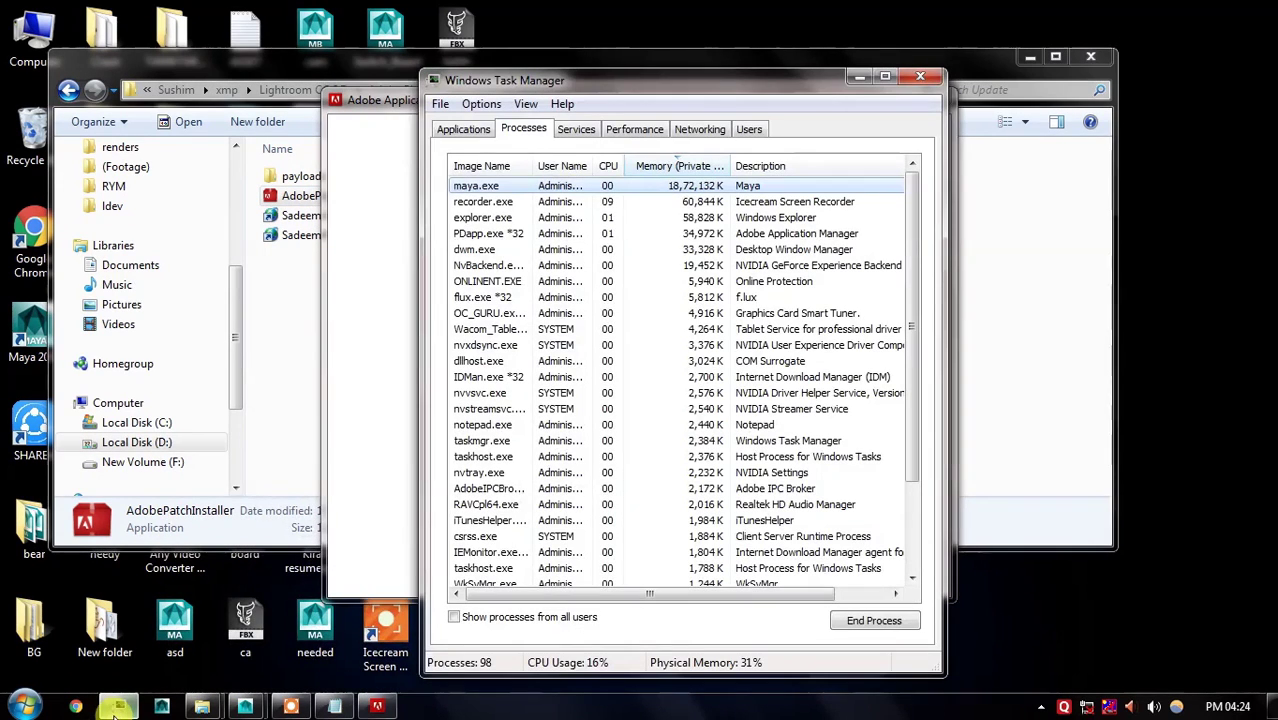
left_click(462, 128)
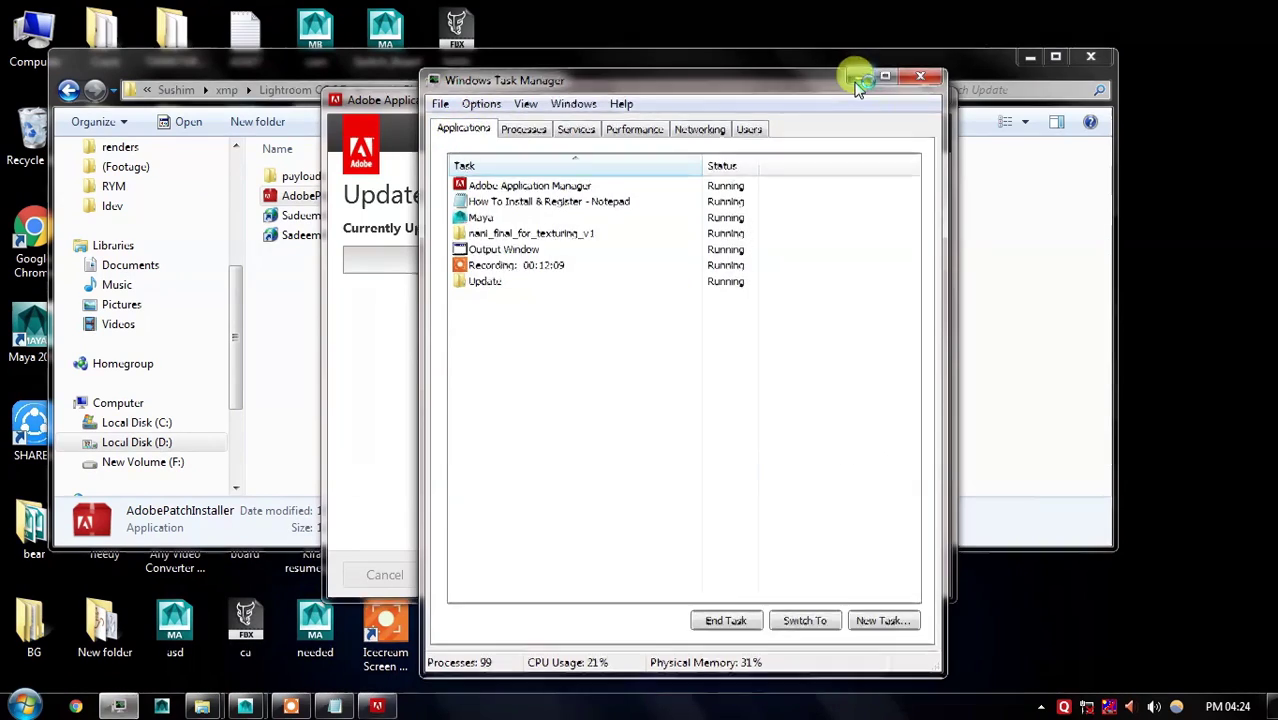
left_click(859, 77)
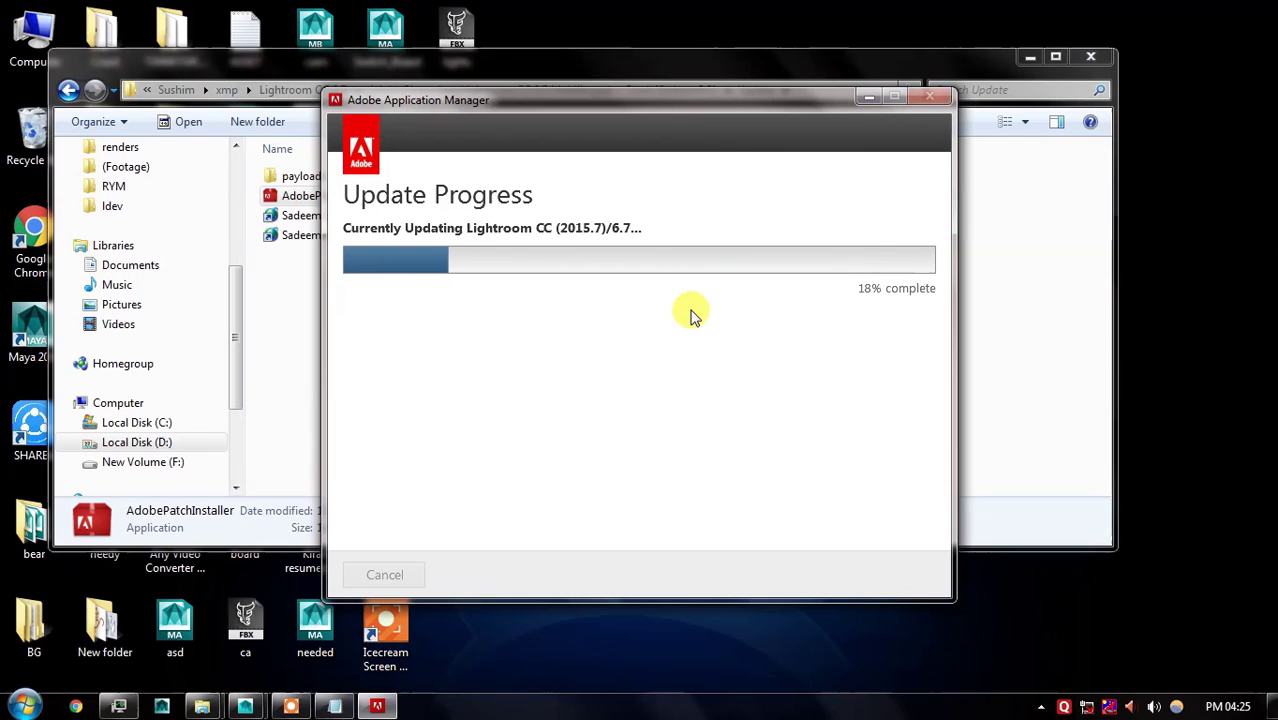
left_click(334, 706)
left_click_drag(884, 308, 155, 308)
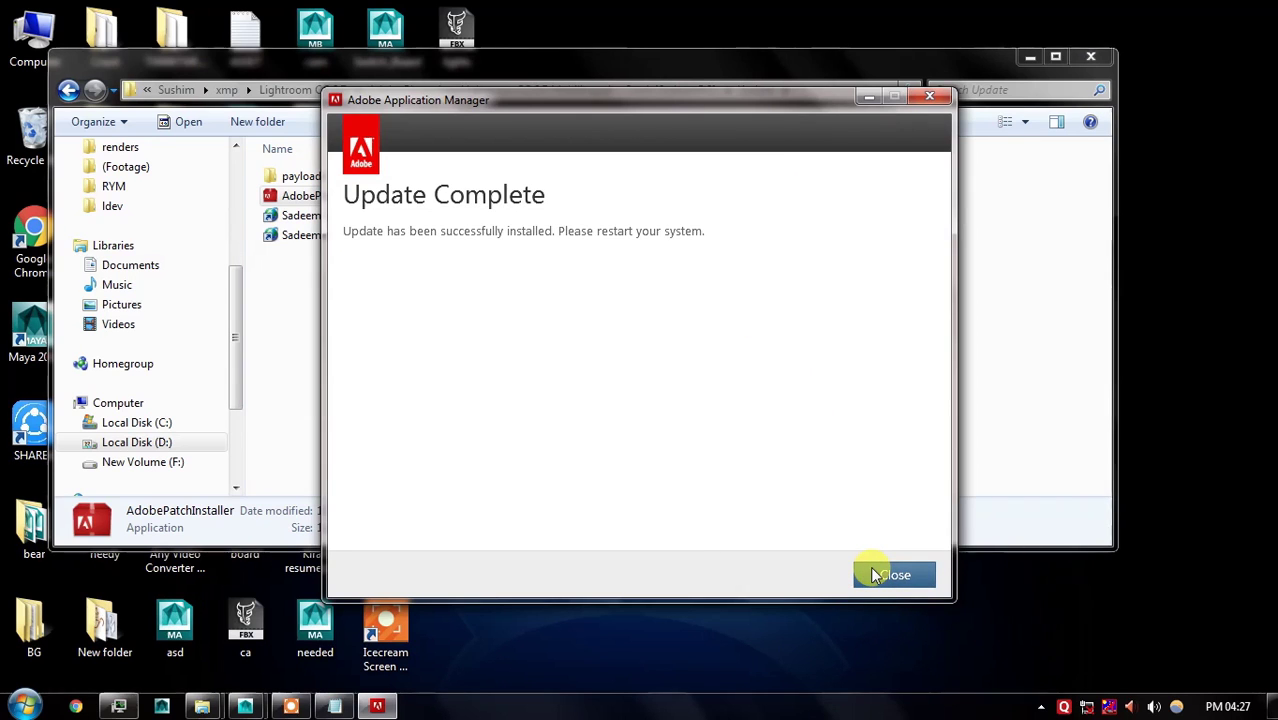
Close the Update Complete window and return to the Lightroom CC 6.7 download folder
left_click(872, 572)
left_click(626, 348)
key("BackSpace")
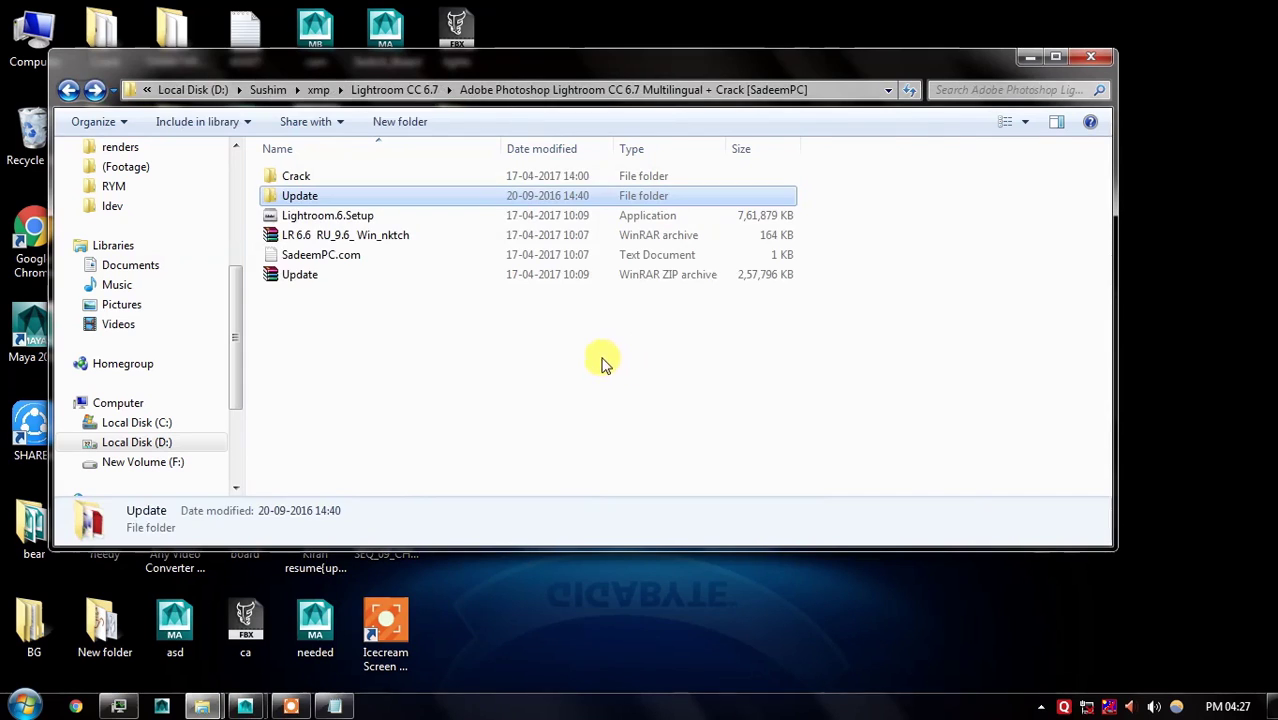
Highlight step 4 about extracting Crack.zip in the Notepad instructions
left_click(336, 706)
left_click(228, 330)
mouse_move(157, 330)
left_mouse_down()
mouse_move(968, 330)
mouse_move(979, 350)
left_mouse_up()
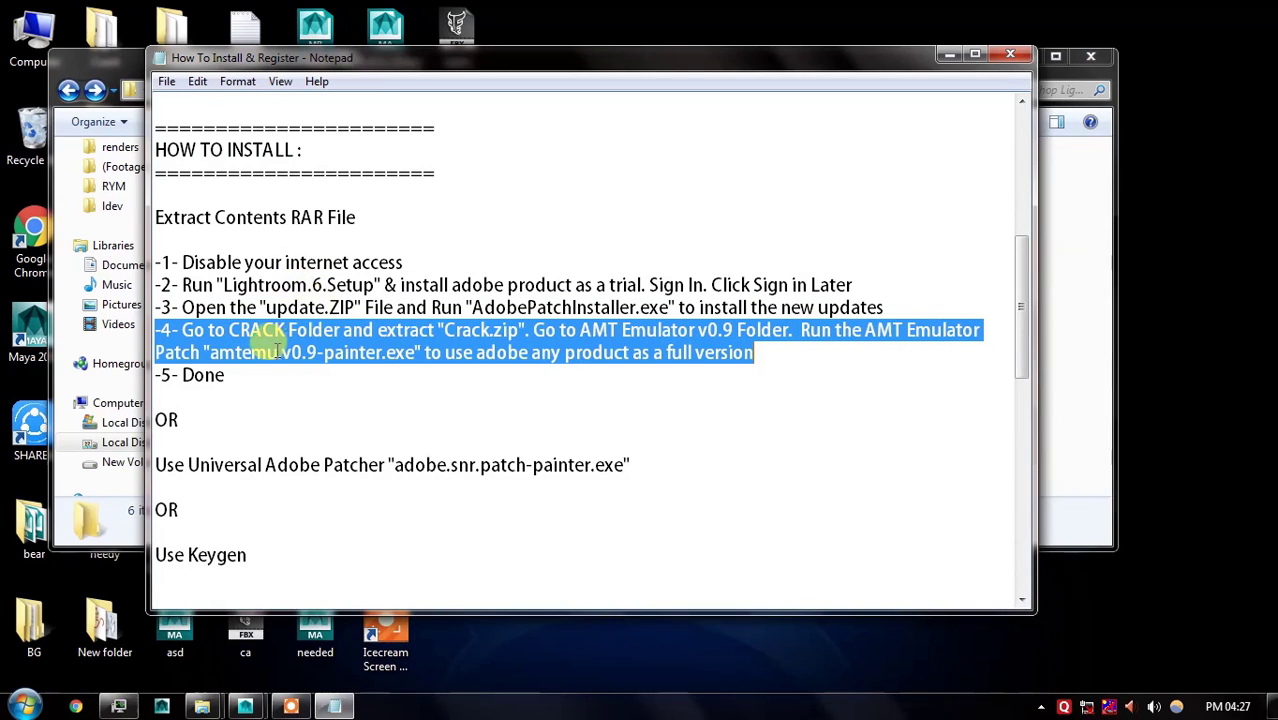
left_click(430, 330)
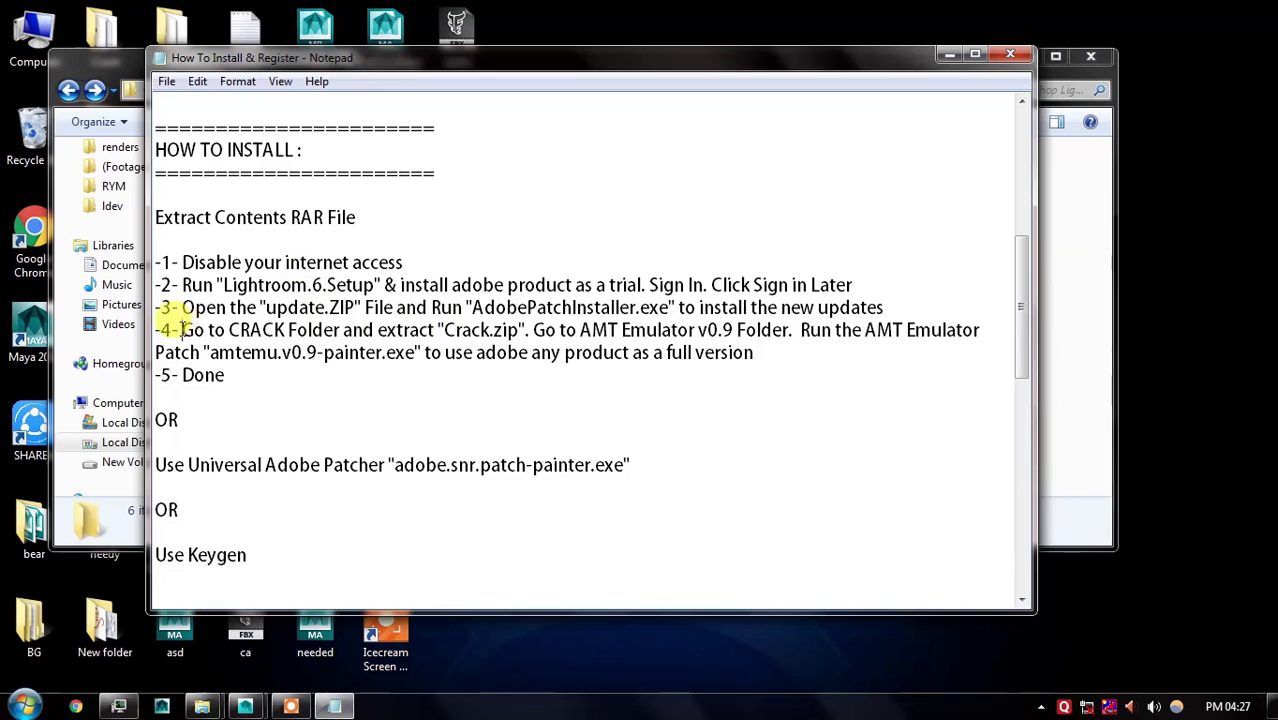
left_click_drag(181, 330, 533, 333)
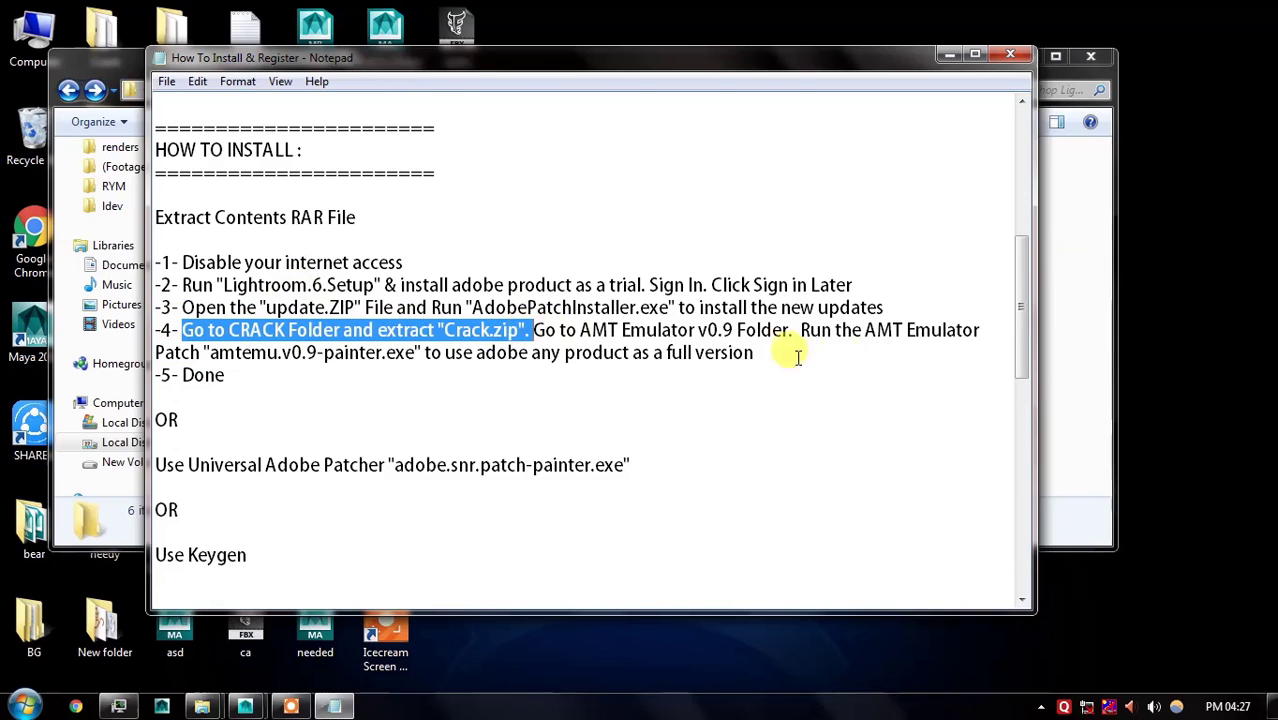
left_click(1065, 363)
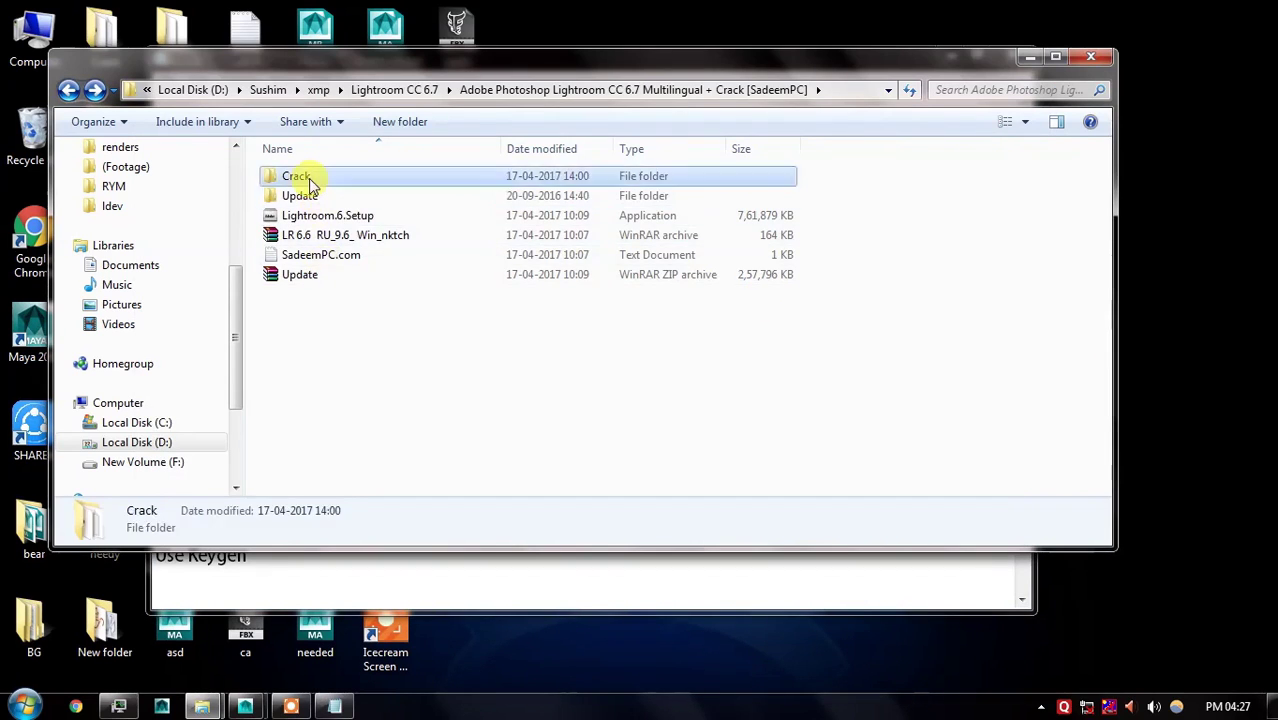
Inside the Crack folder, permanently delete the old extracted Crack subfolder
double_click(305, 176)
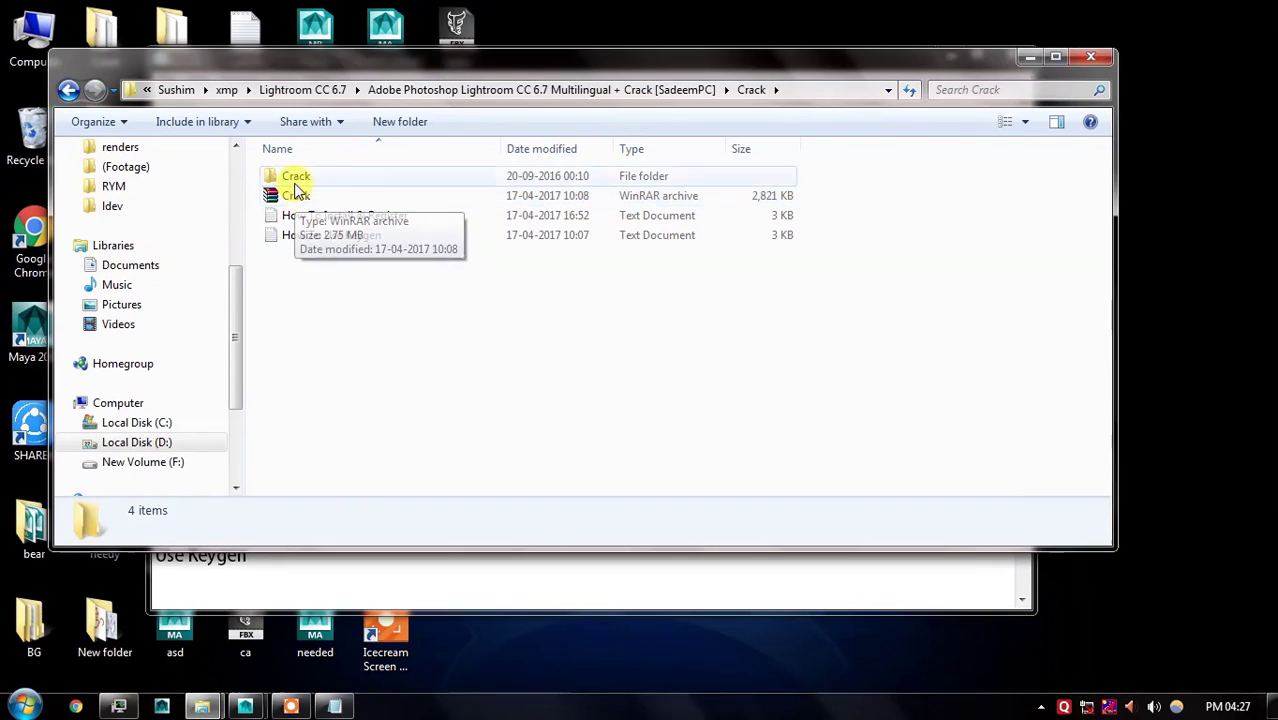
left_click(296, 177)
left_click(310, 196)
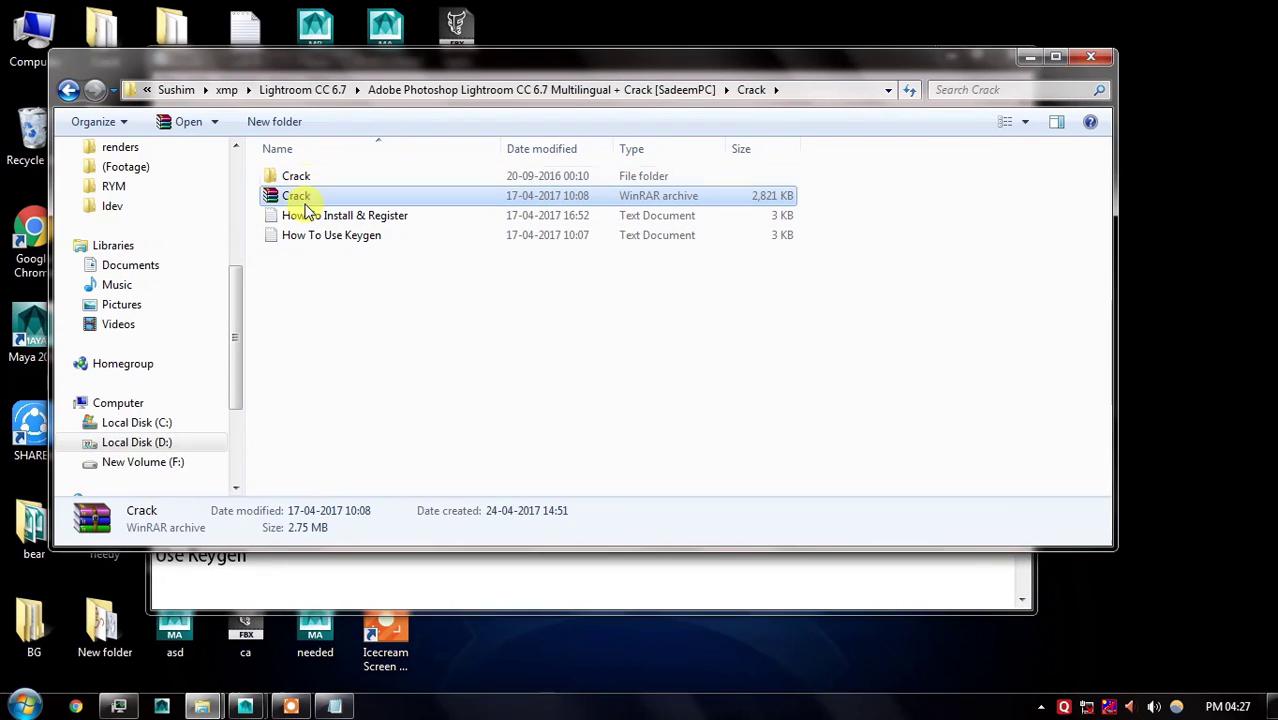
left_click(316, 177)
key("shift+Delete")
key("Return")
Extract the Crack archive here to create a fresh Crack folder
left_click(294, 178)
right_click(296, 178)
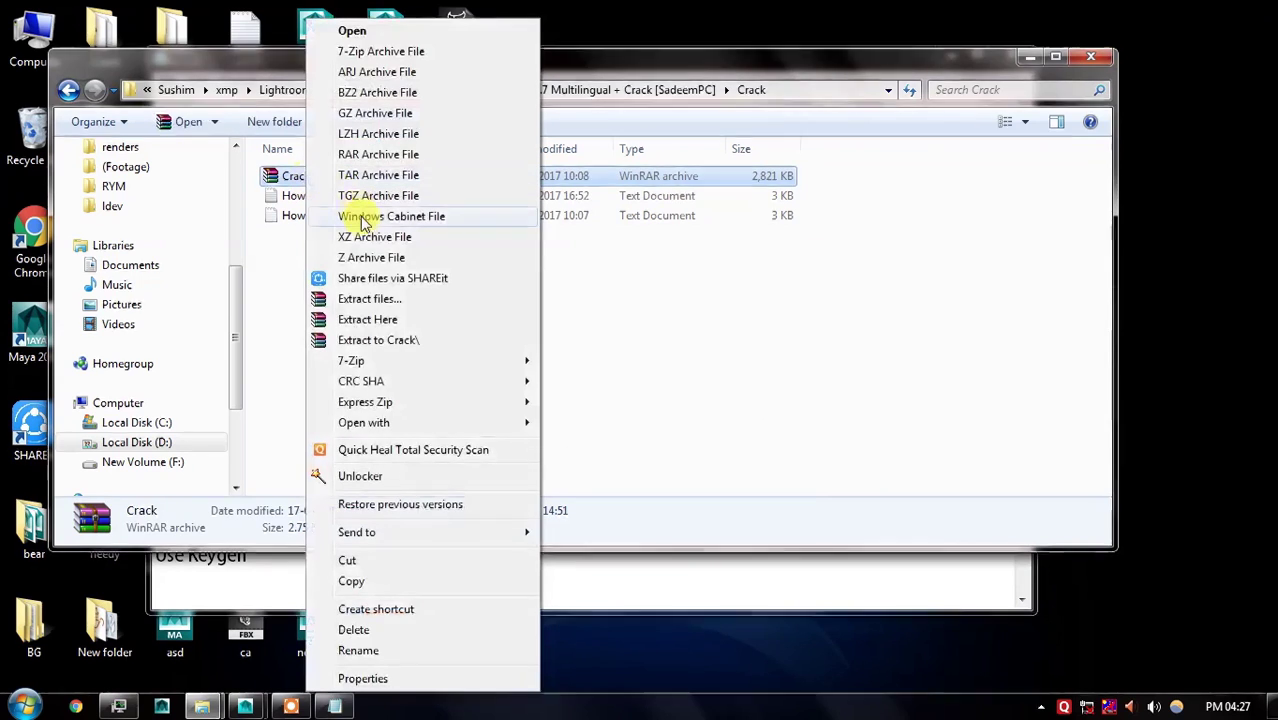
left_click(385, 320)
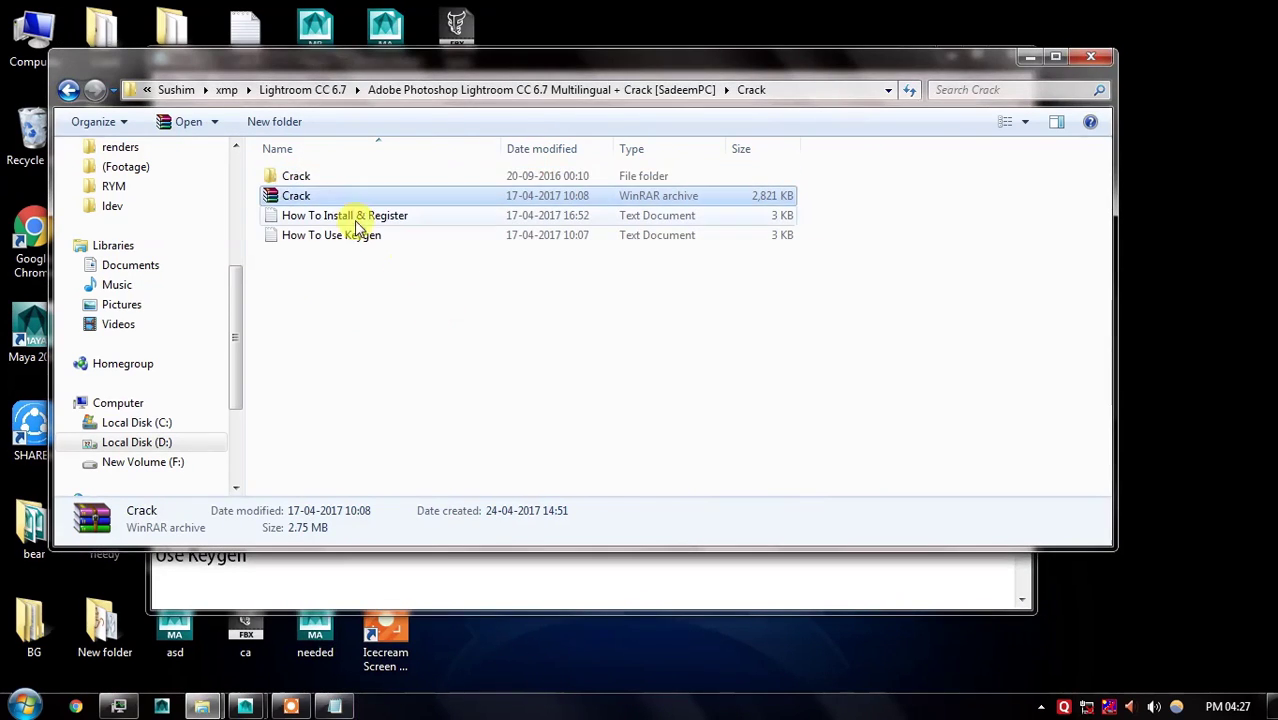
left_click(316, 178)
Following step 4 in the notes, go into Crack > AMT Emulator v0.9 by PainteR and select amtemu.v0.9-painter
double_click(316, 178)
left_click(322, 711)
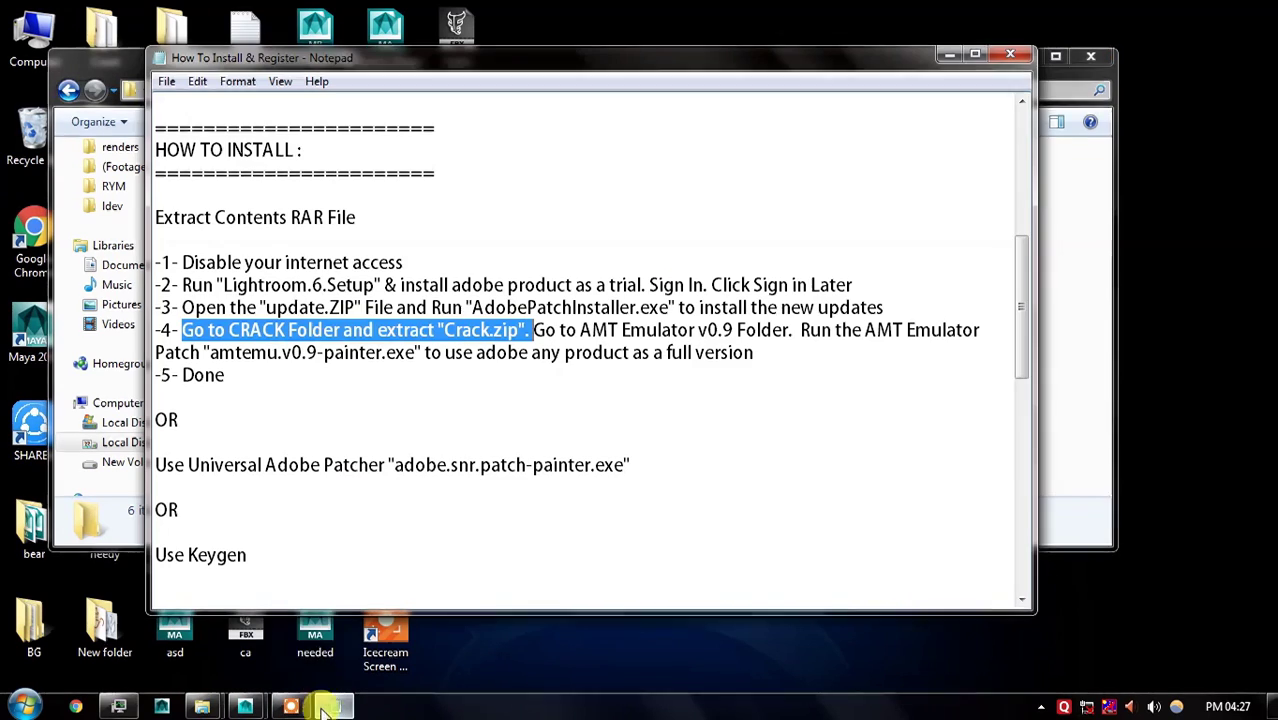
left_click_drag(533, 331, 787, 338)
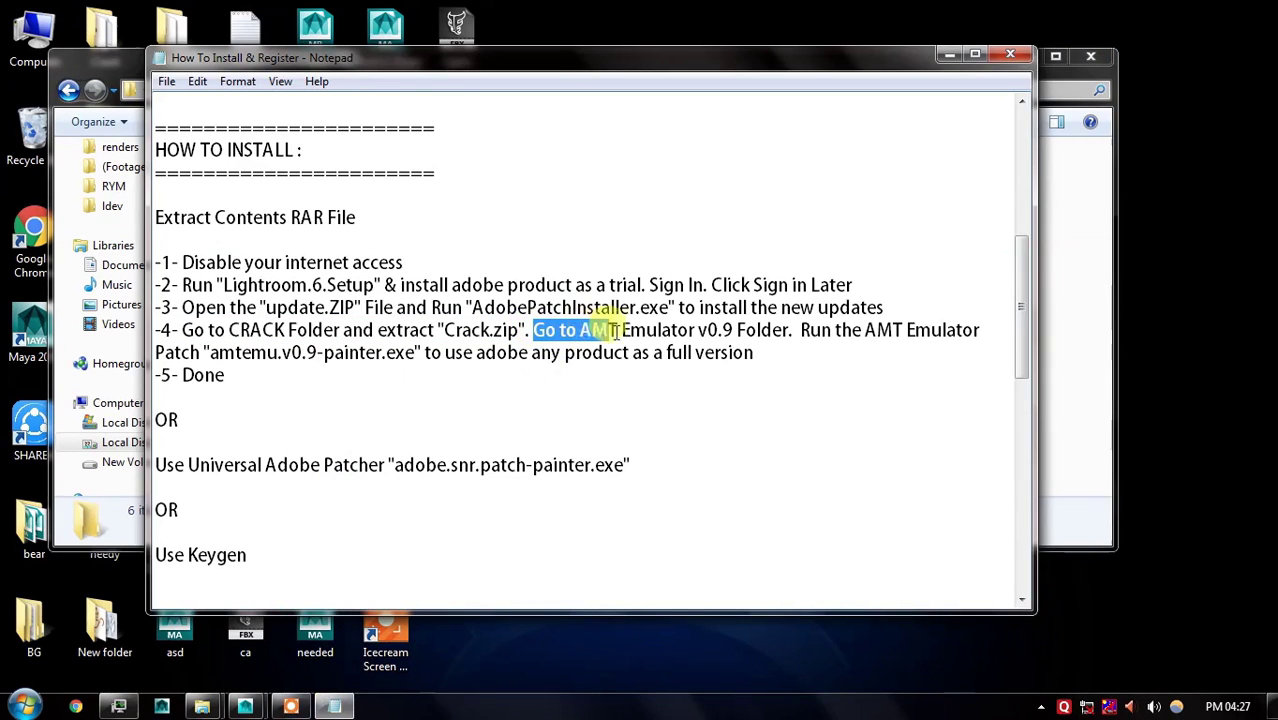
left_click(1052, 296)
double_click(367, 215)
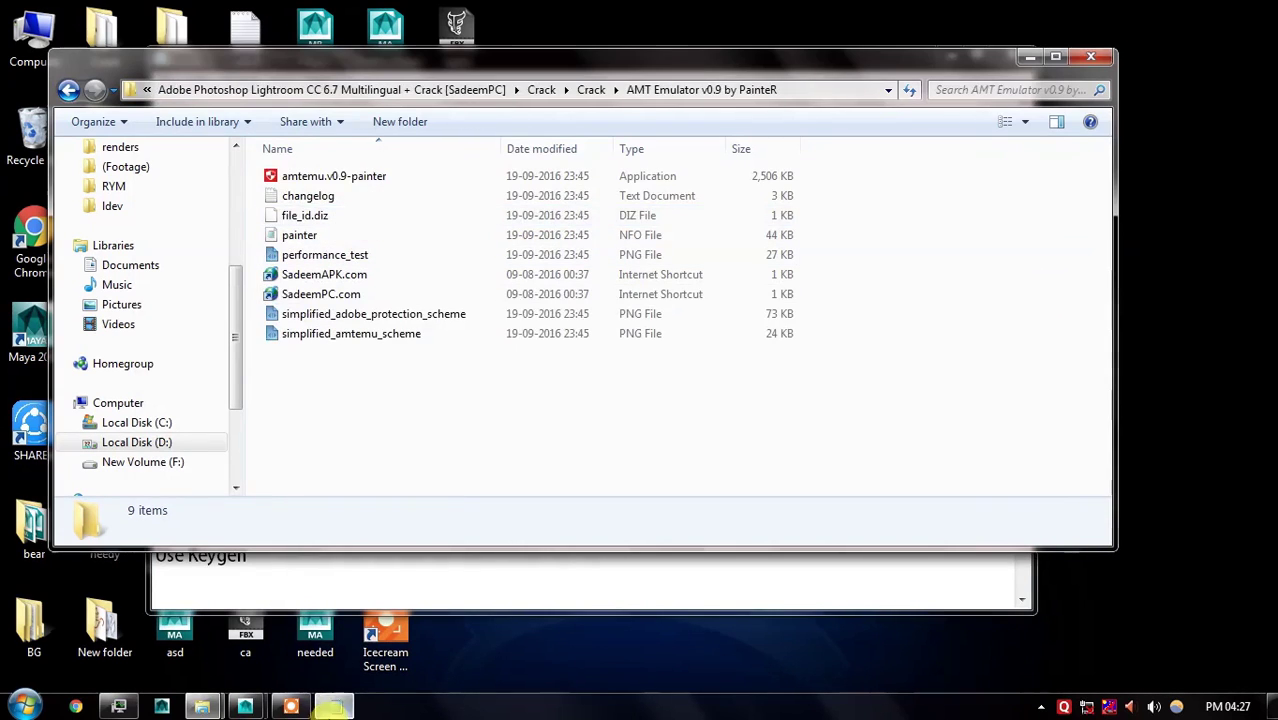
left_click(333, 708)
mouse_move(800, 330)
left_mouse_down()
mouse_move(811, 345)
mouse_move(420, 352)
left_mouse_up()
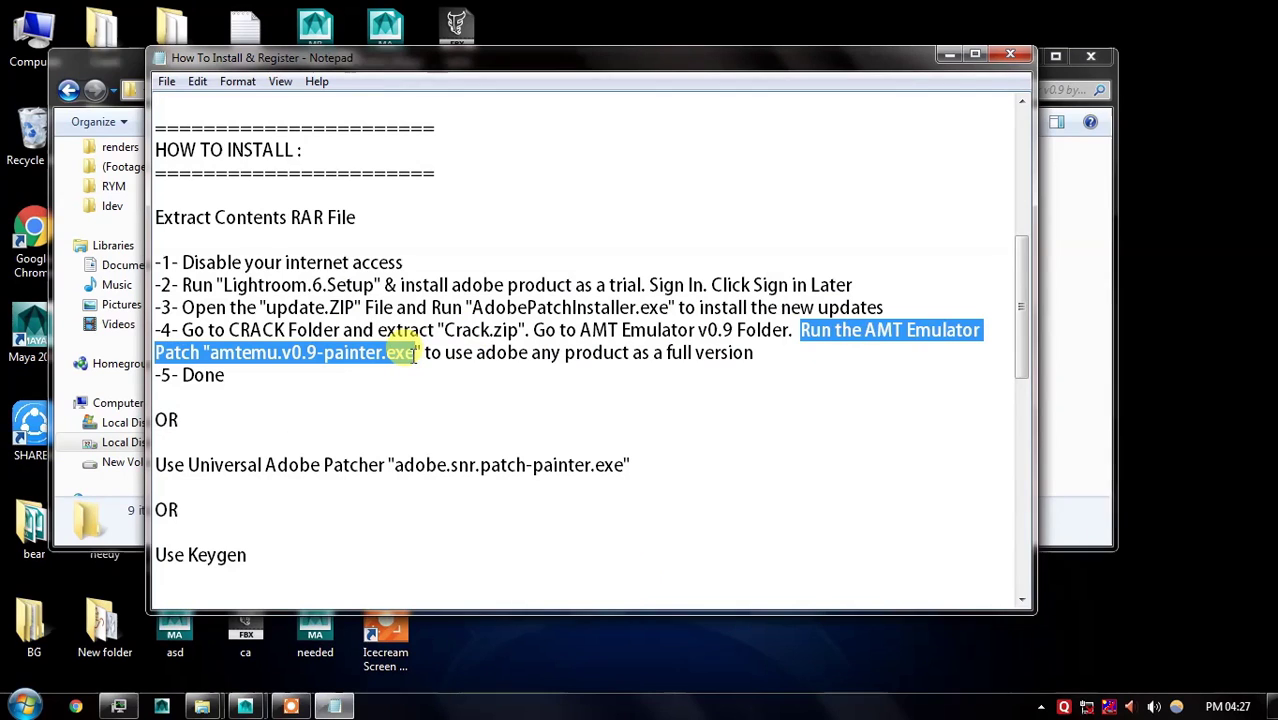
left_click(1060, 316)
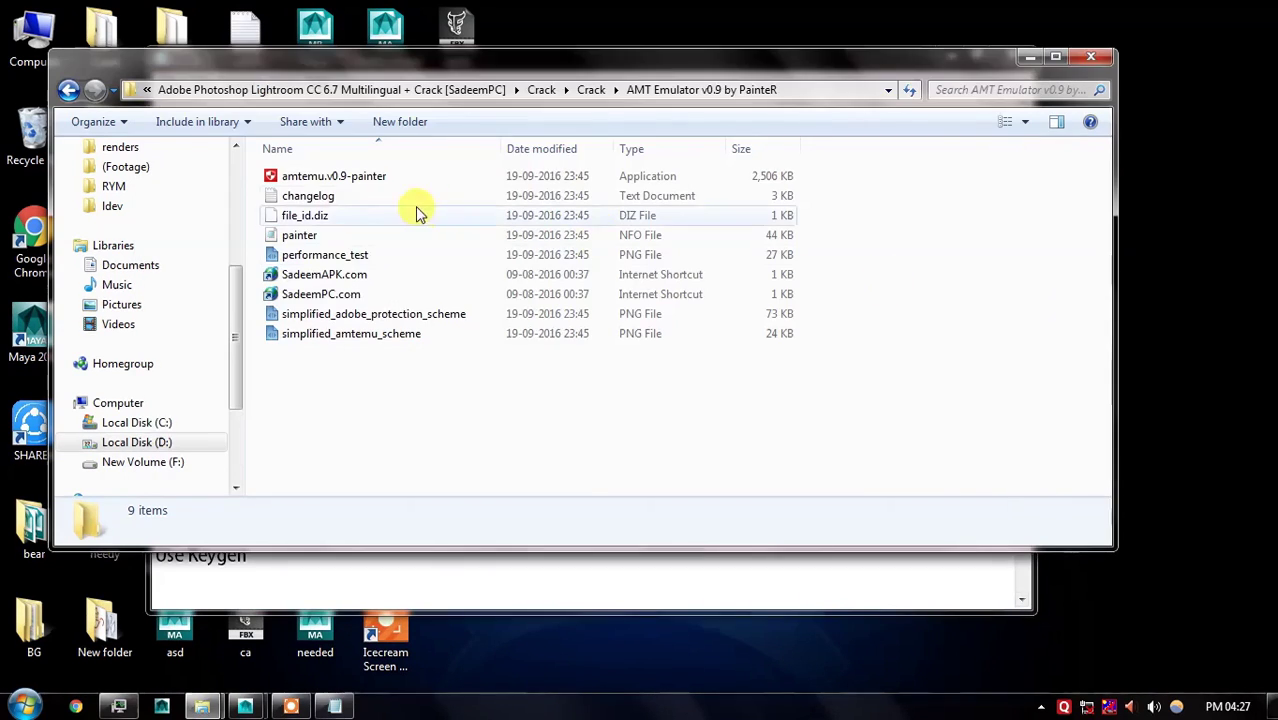
left_click(329, 180)
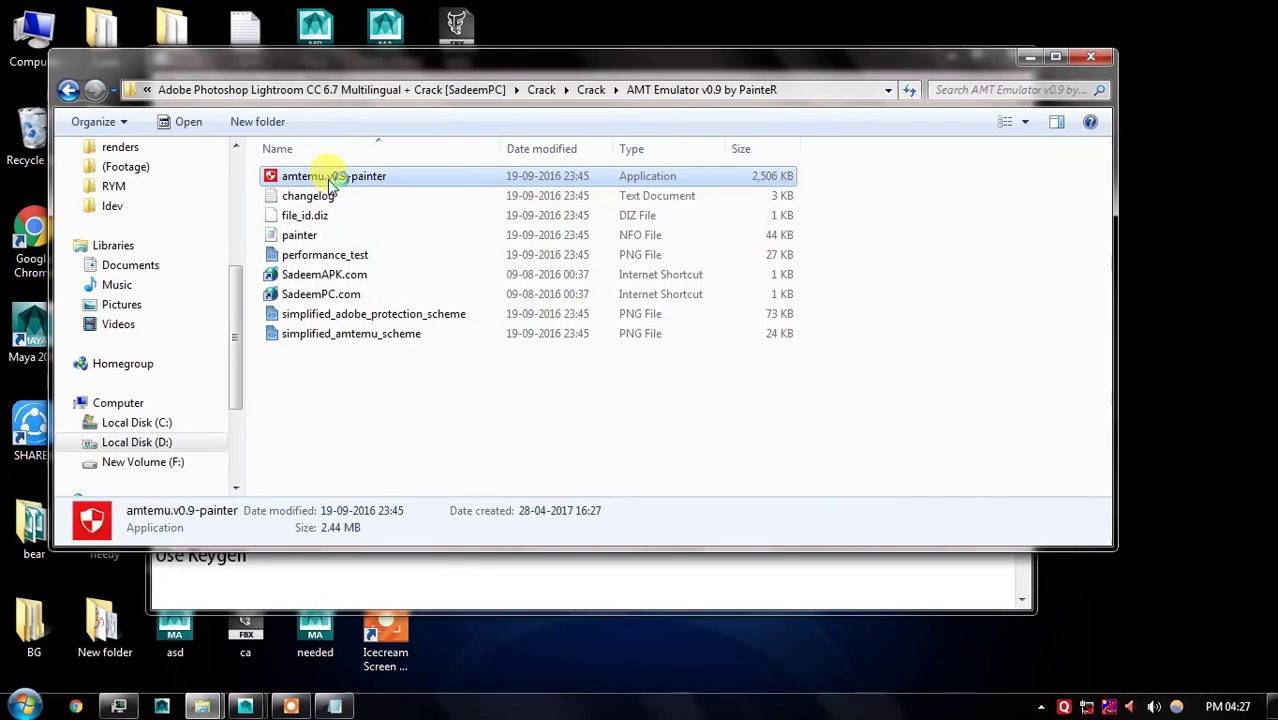
Launch the amtemu.v0.9-painter patcher and minimize the install notes
double_click(329, 180)
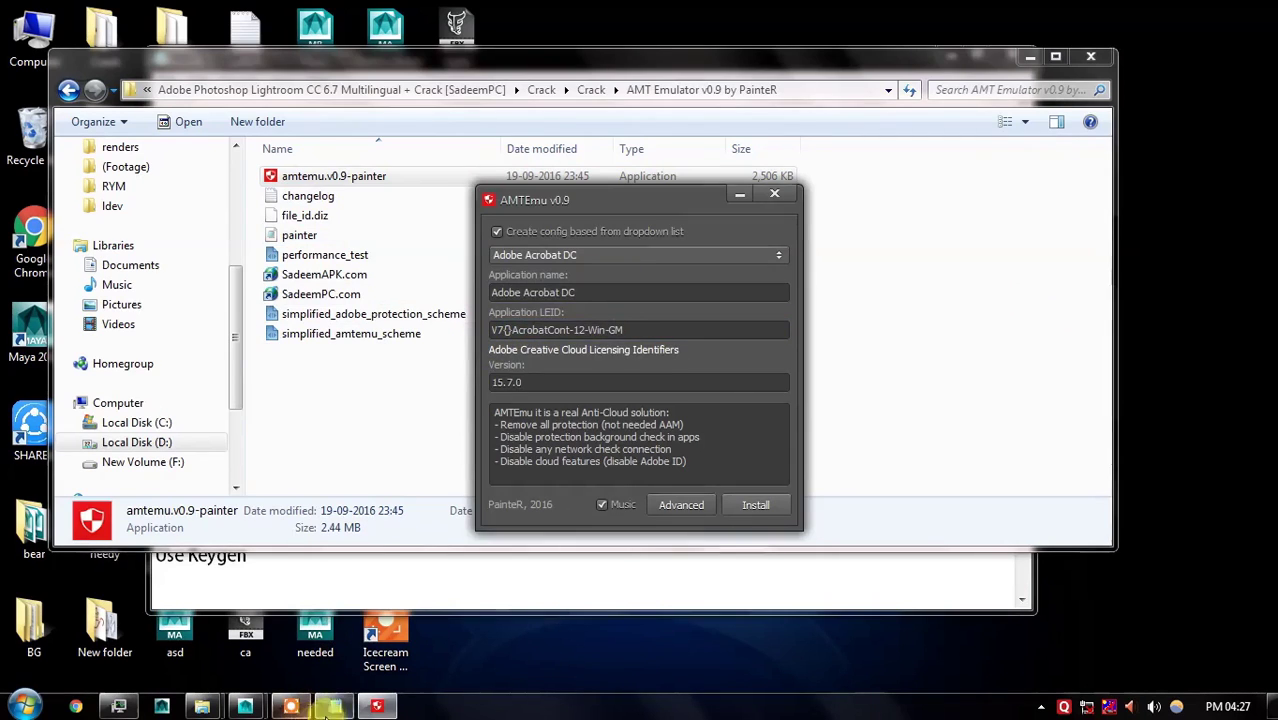
left_click(324, 713)
left_click(330, 708)
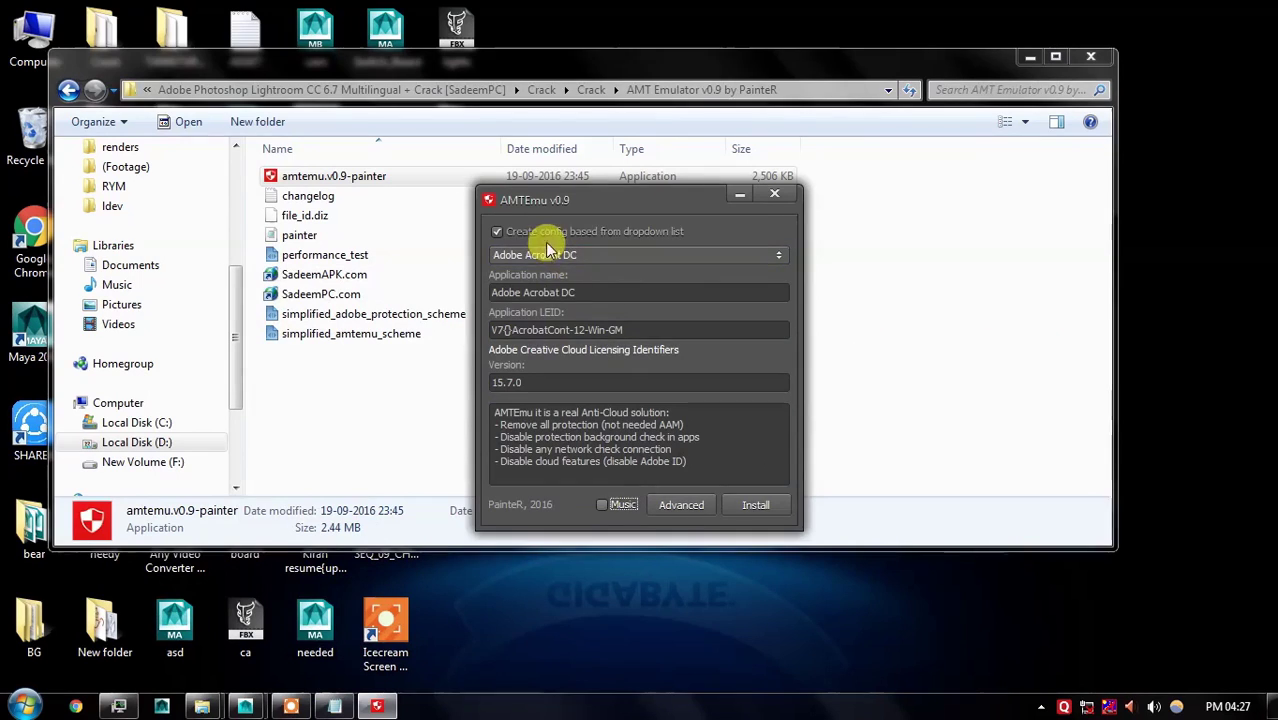
Choose Adobe Lightroom from AMTEmu's product list, filling in version 6.6.1
left_click(596, 256)
left_click_drag(779, 285, 766, 445)
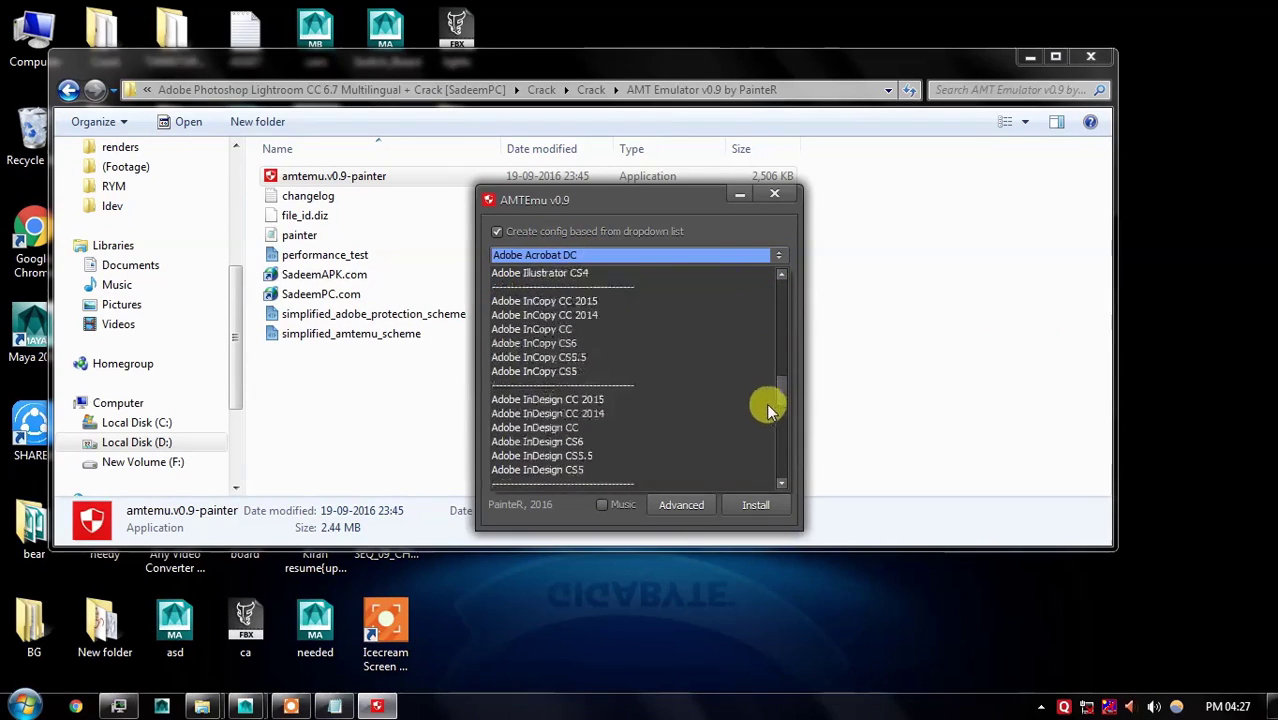
scroll(764, 444, "down", 1)
scroll(764, 444, "down", 1)
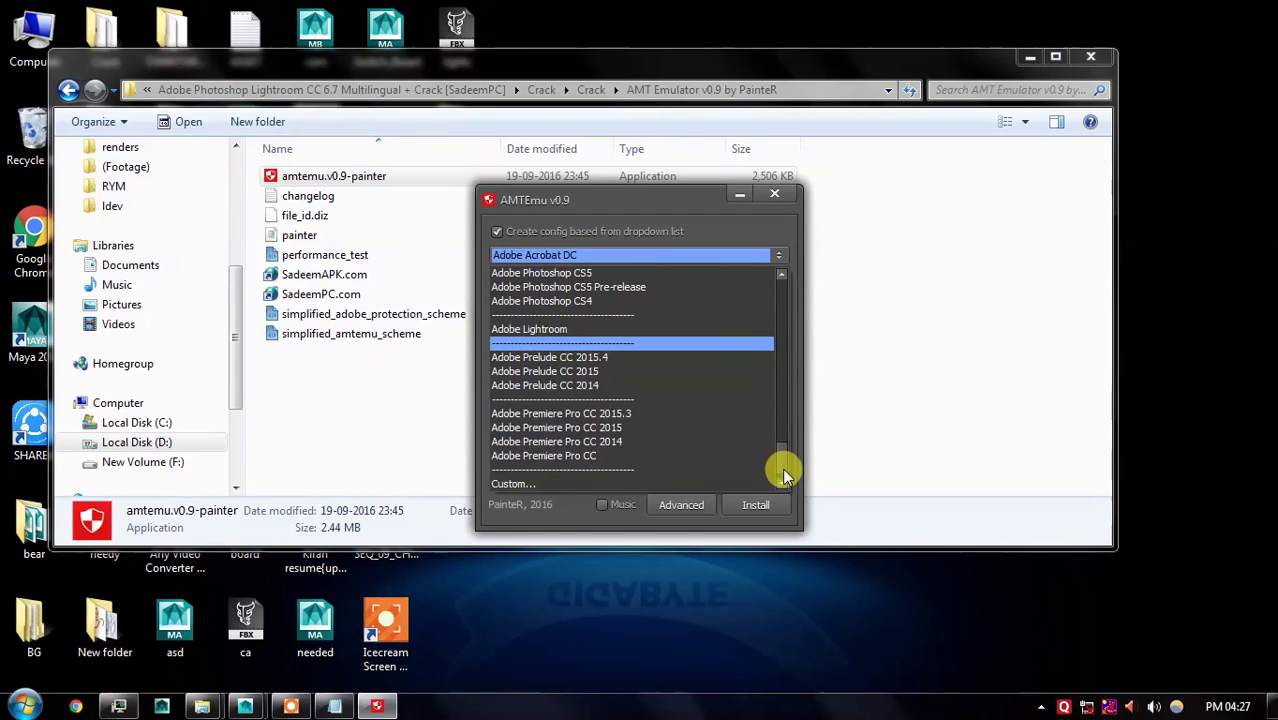
left_click_drag(782, 468, 787, 396)
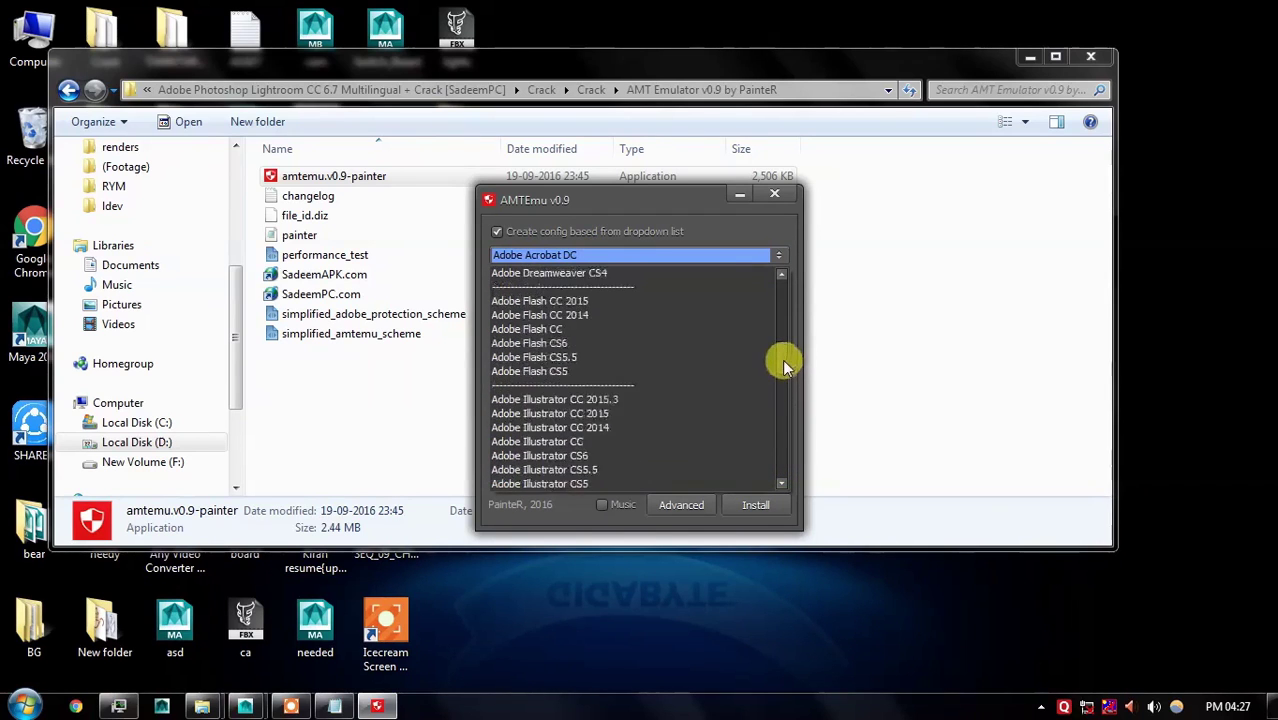
mouse_move(787, 396)
left_mouse_down()
mouse_move(779, 372)
mouse_move(764, 466)
left_mouse_up()
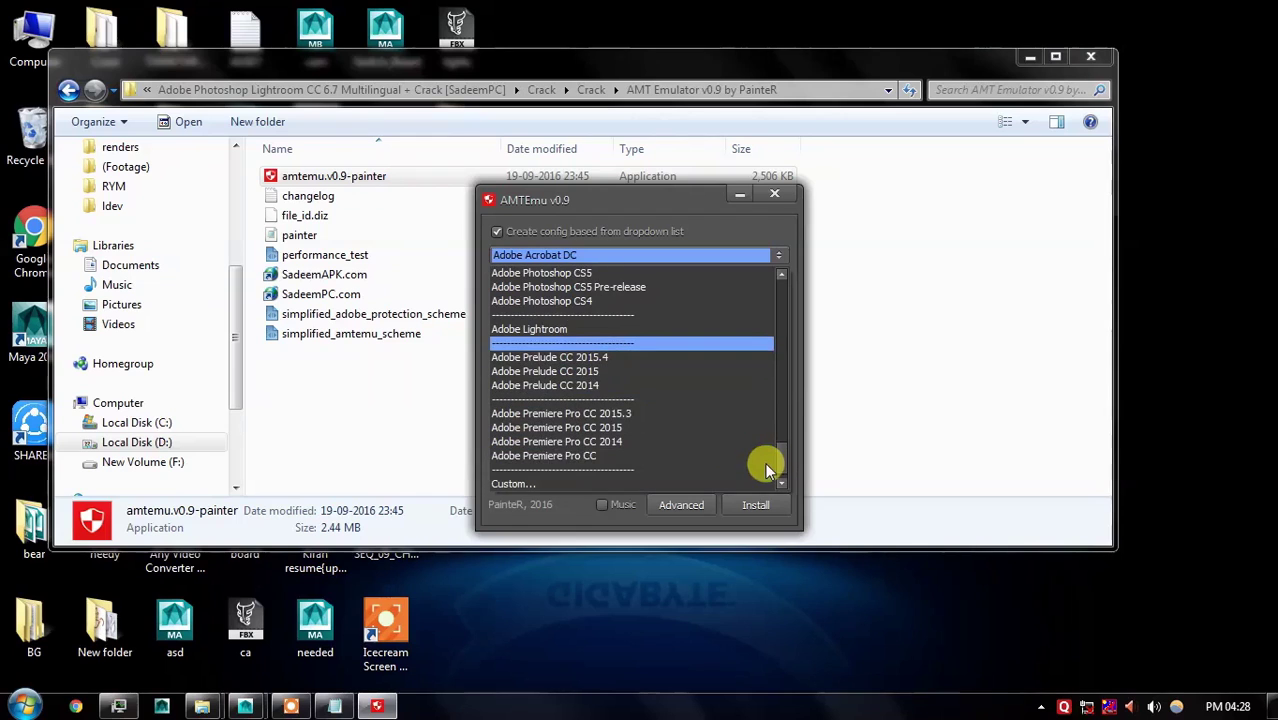
left_click(555, 329)
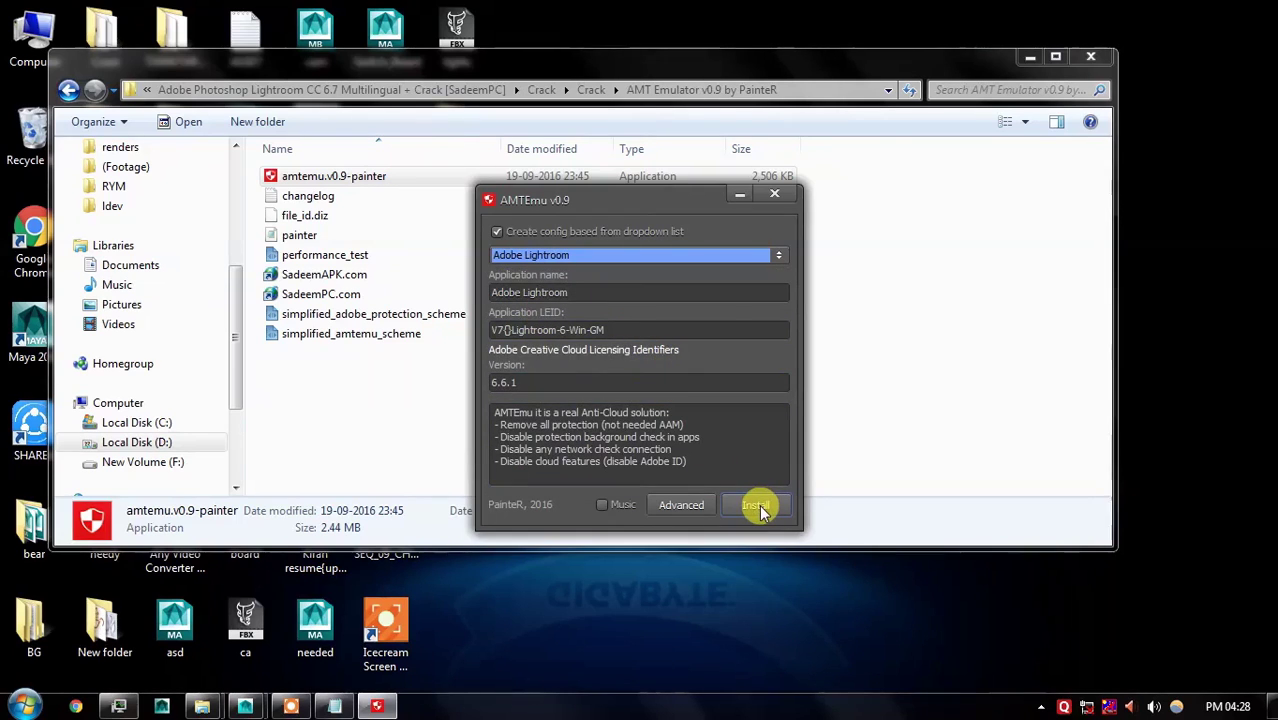
left_click(681, 504)
left_click(650, 445)
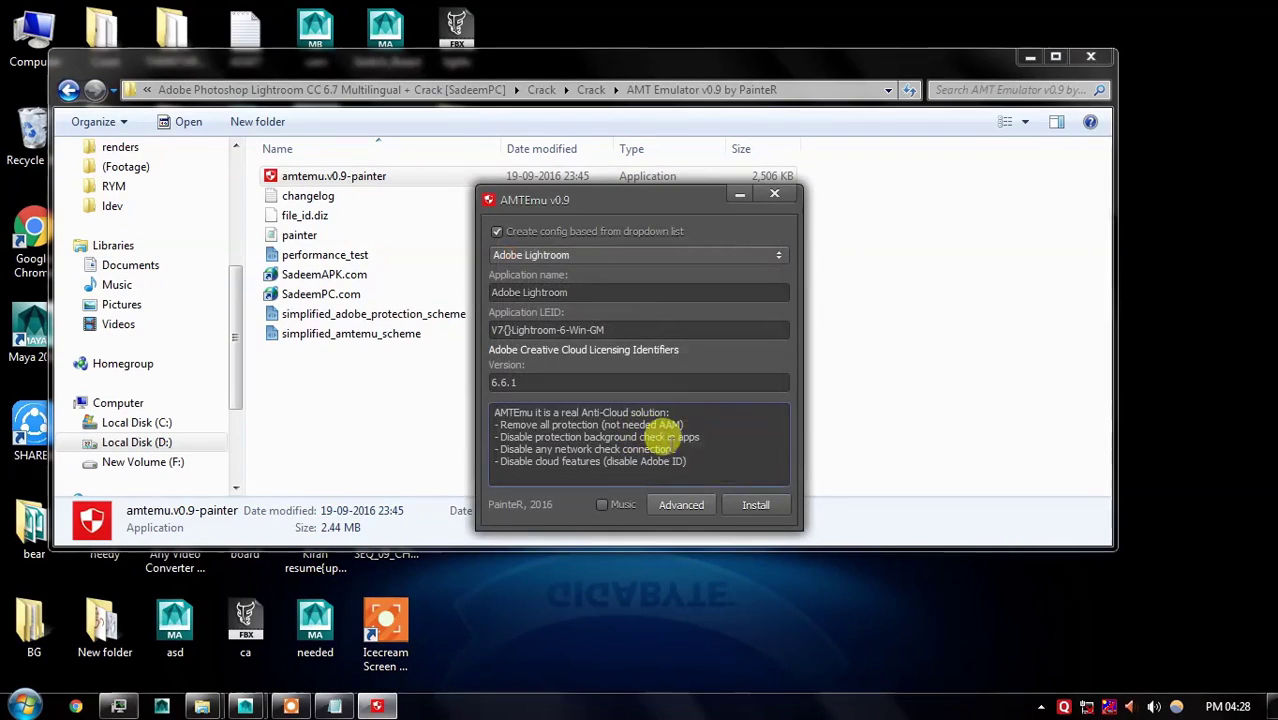
Start the Lightroom install and browse to C:\Program Files\Adobe\Adobe Lightroom
left_click(755, 504)
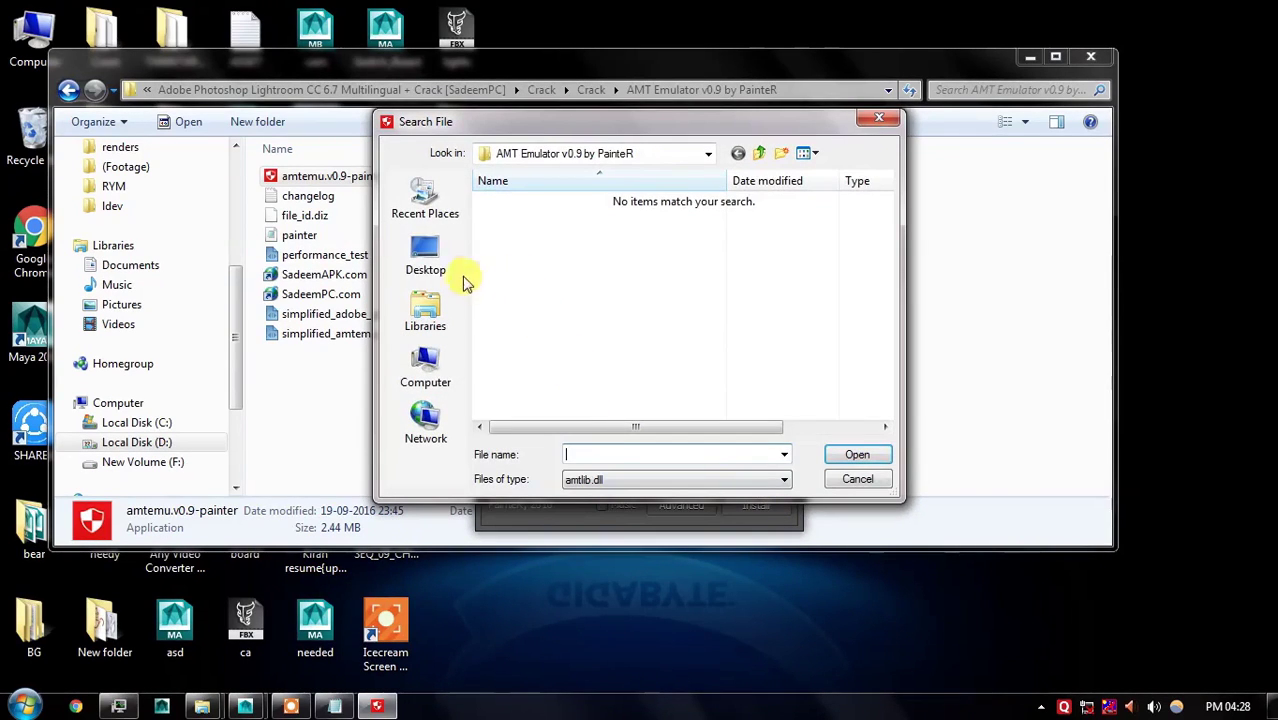
left_click(440, 268)
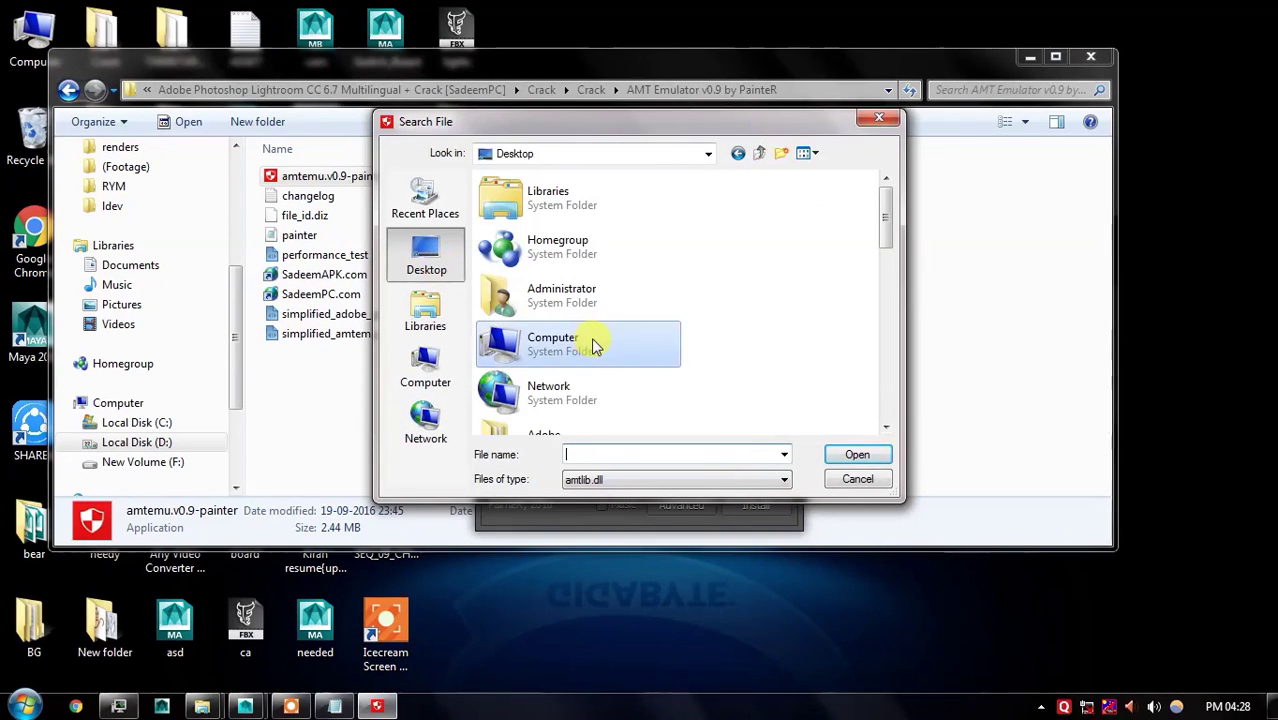
double_click(593, 343)
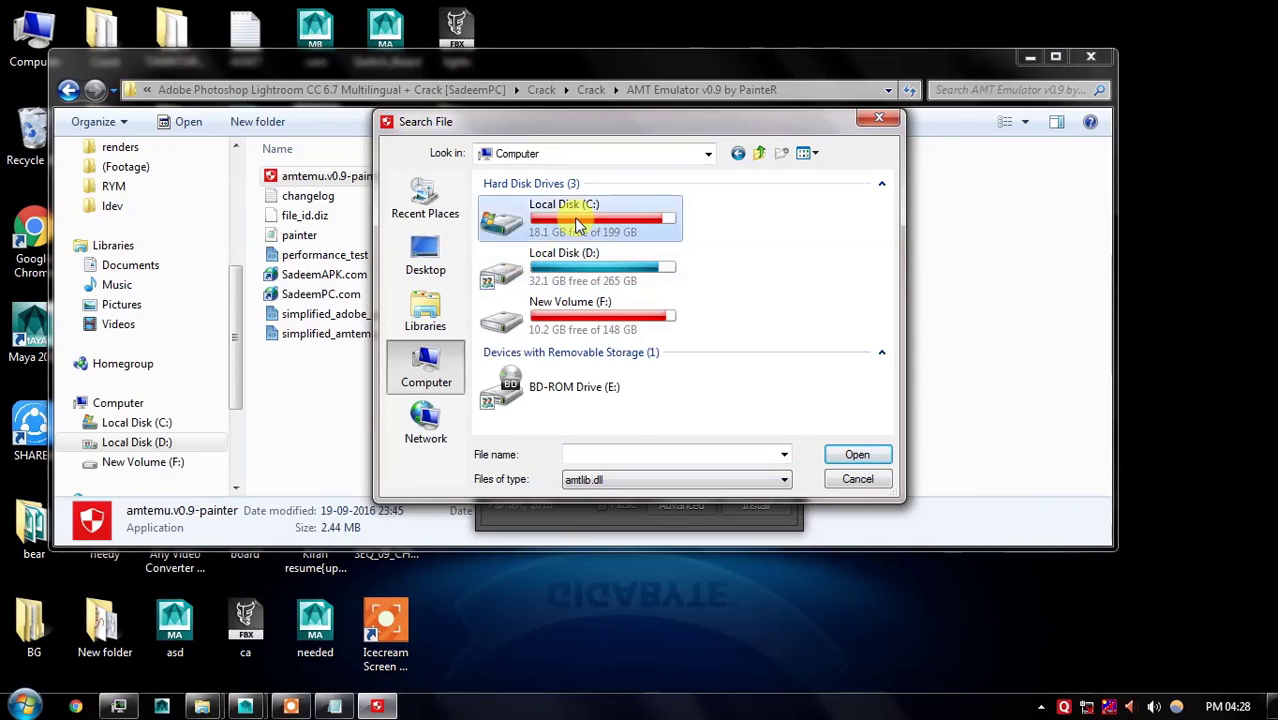
double_click(578, 224)
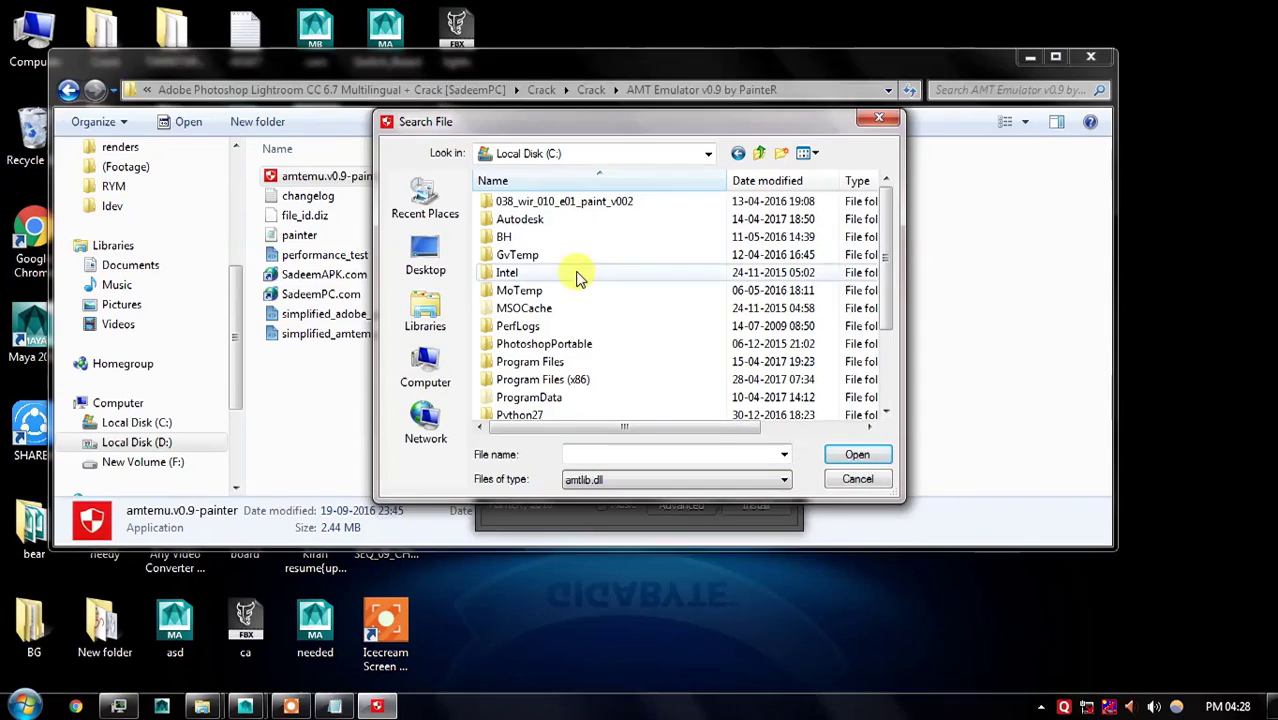
double_click(561, 362)
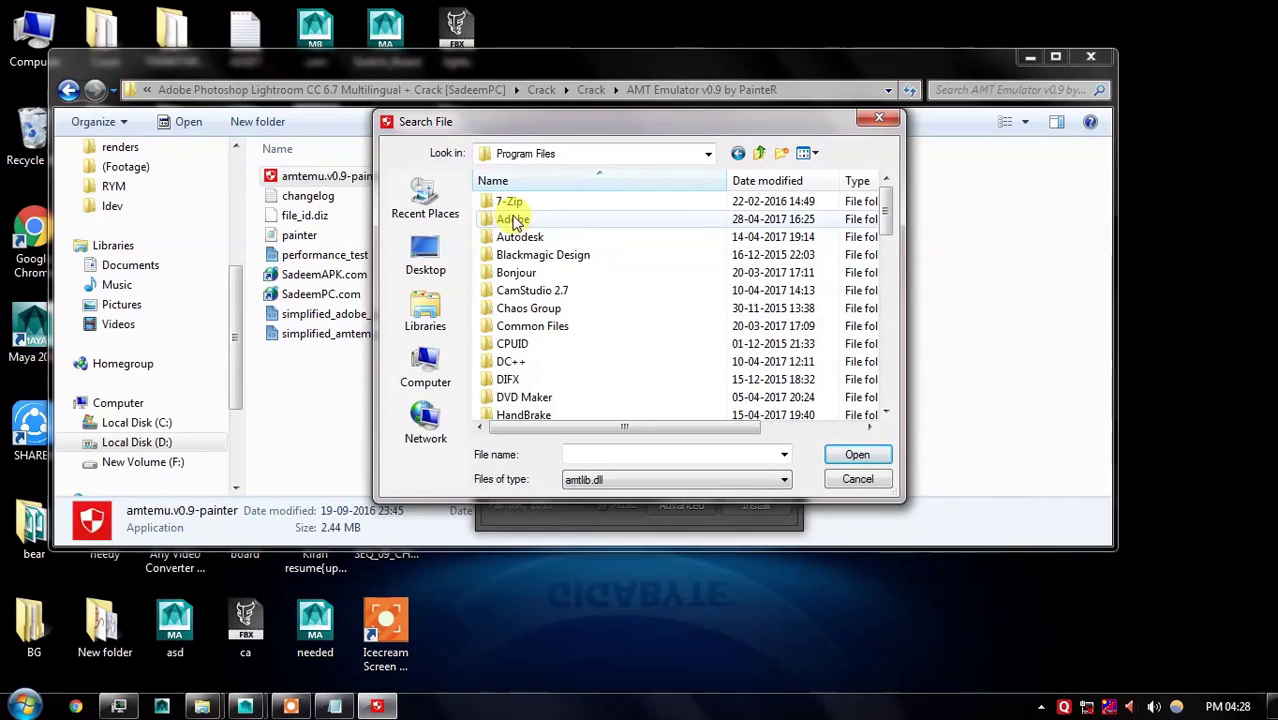
key("BackSpace")
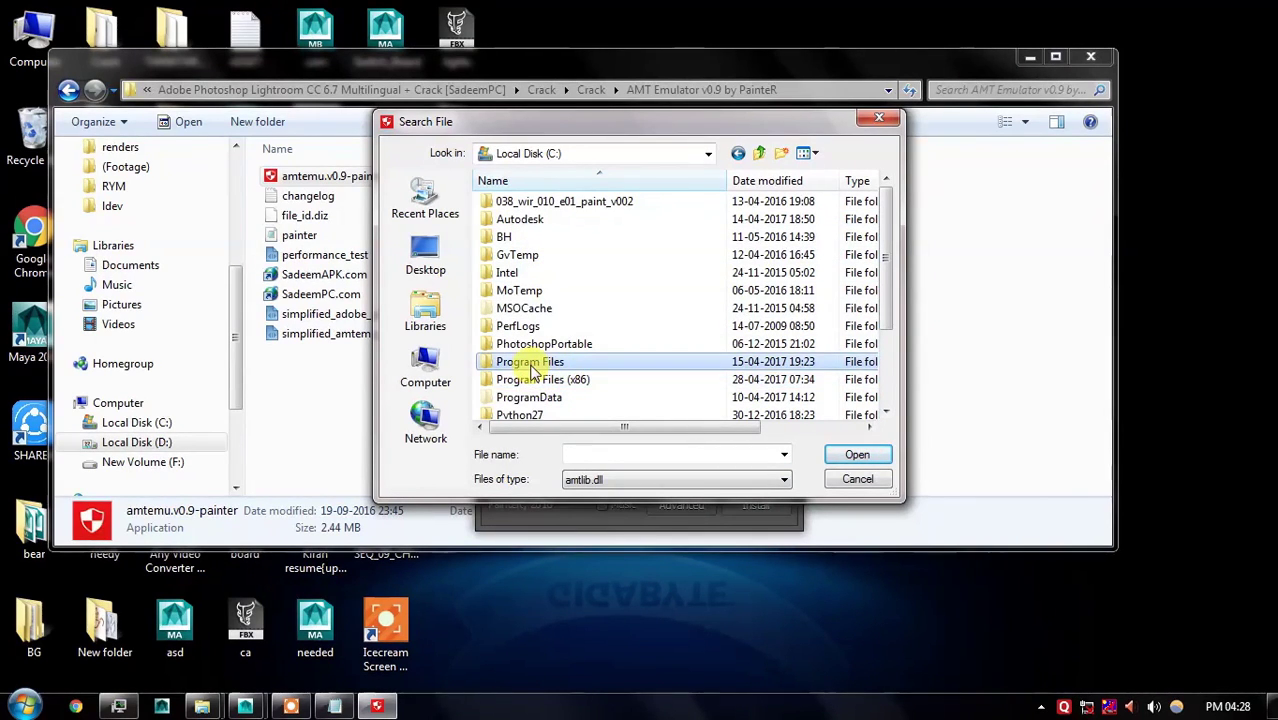
double_click(531, 363)
double_click(515, 220)
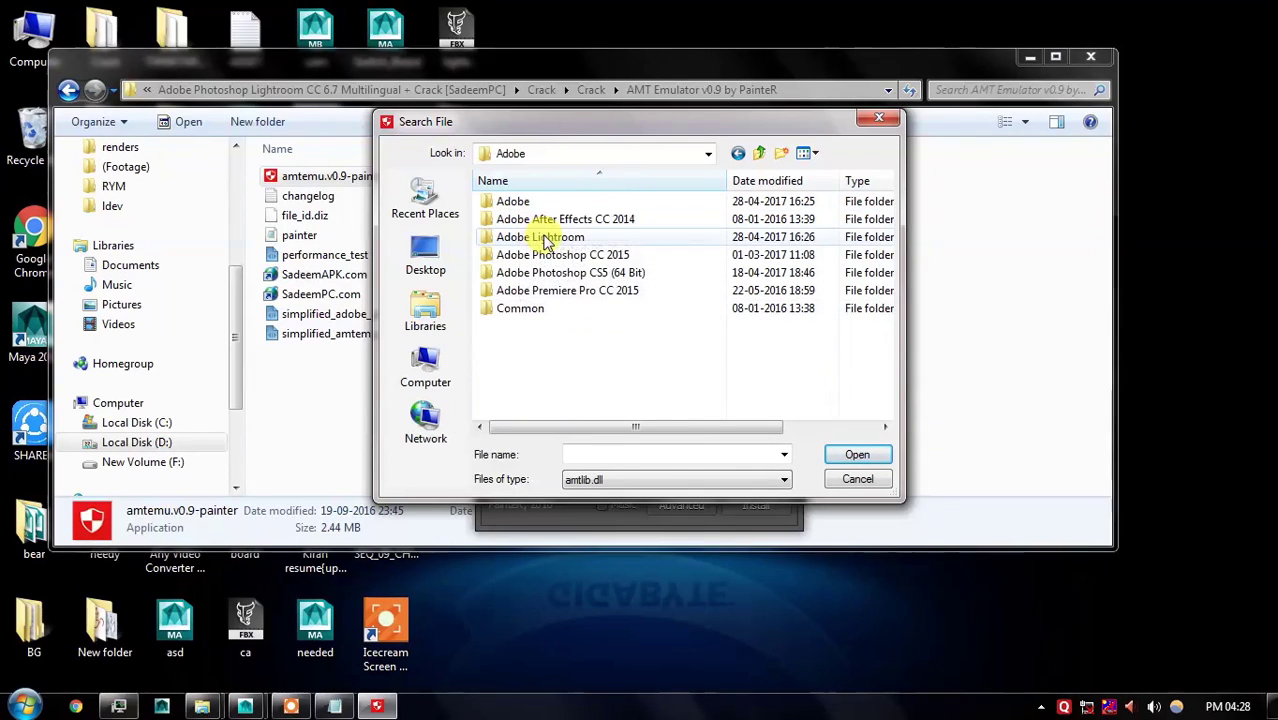
left_click(549, 240)
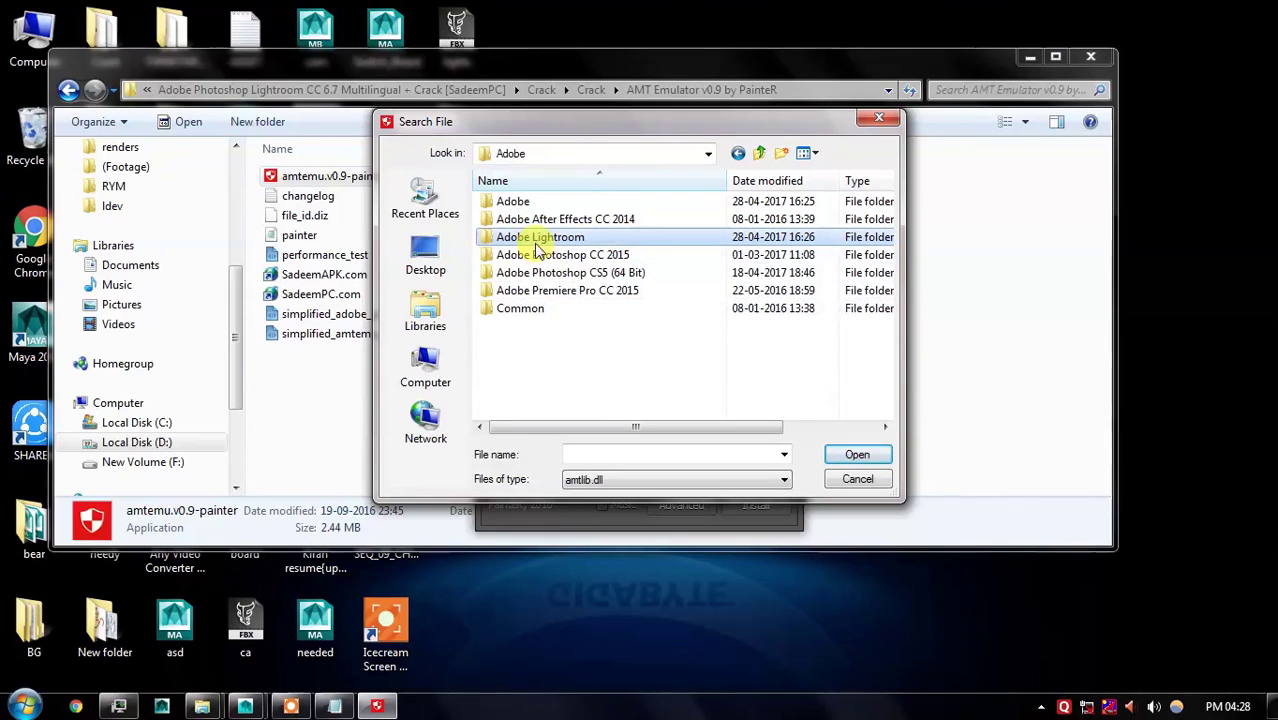
double_click(547, 240)
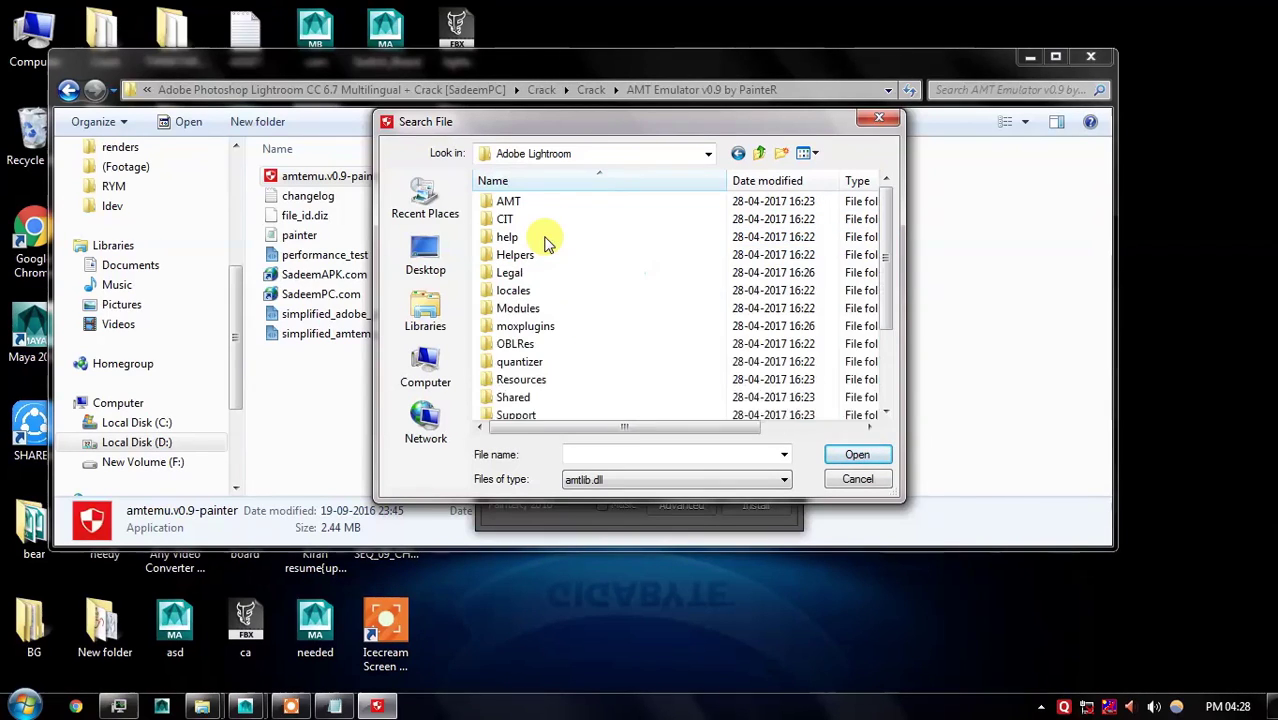
Patch amtlib.dll and confirm the log shows Extract DLL: OK and WORKING DONE
left_click_drag(882, 288, 888, 385)
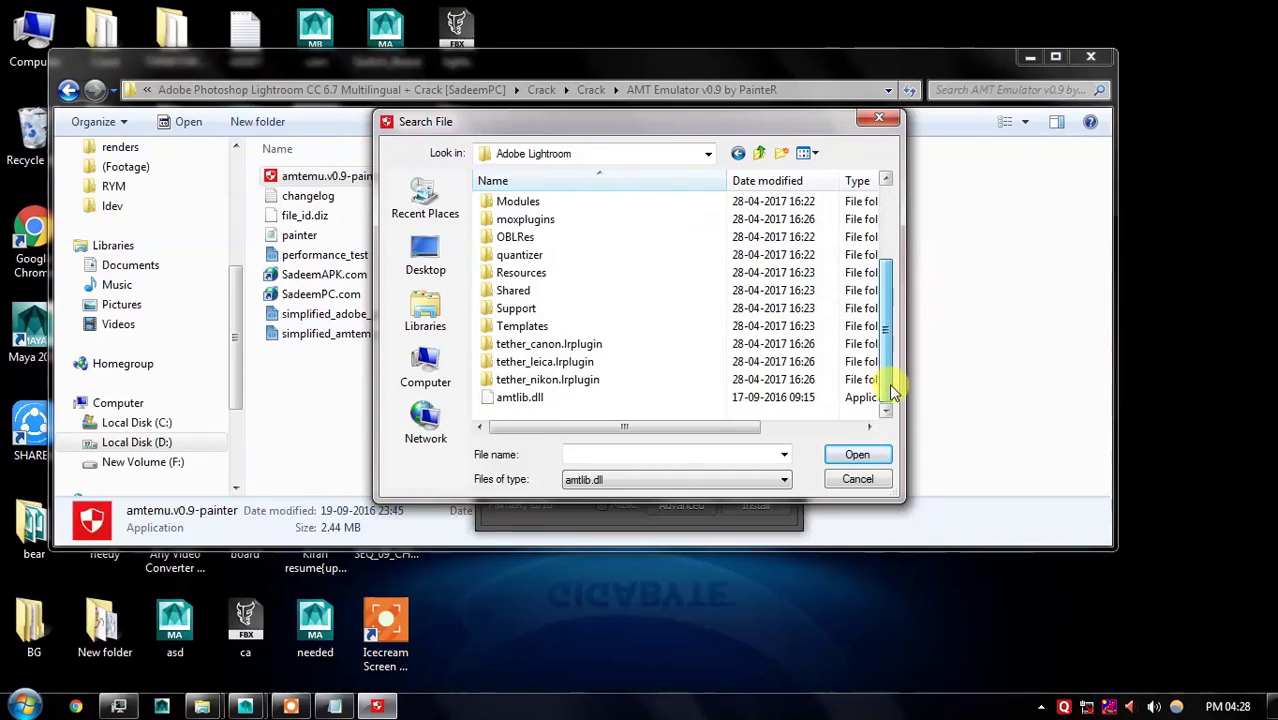
left_click(515, 398)
left_click(856, 456)
double_click(557, 470)
double_click(497, 418)
left_click_drag(497, 420, 585, 468)
left_click(499, 436)
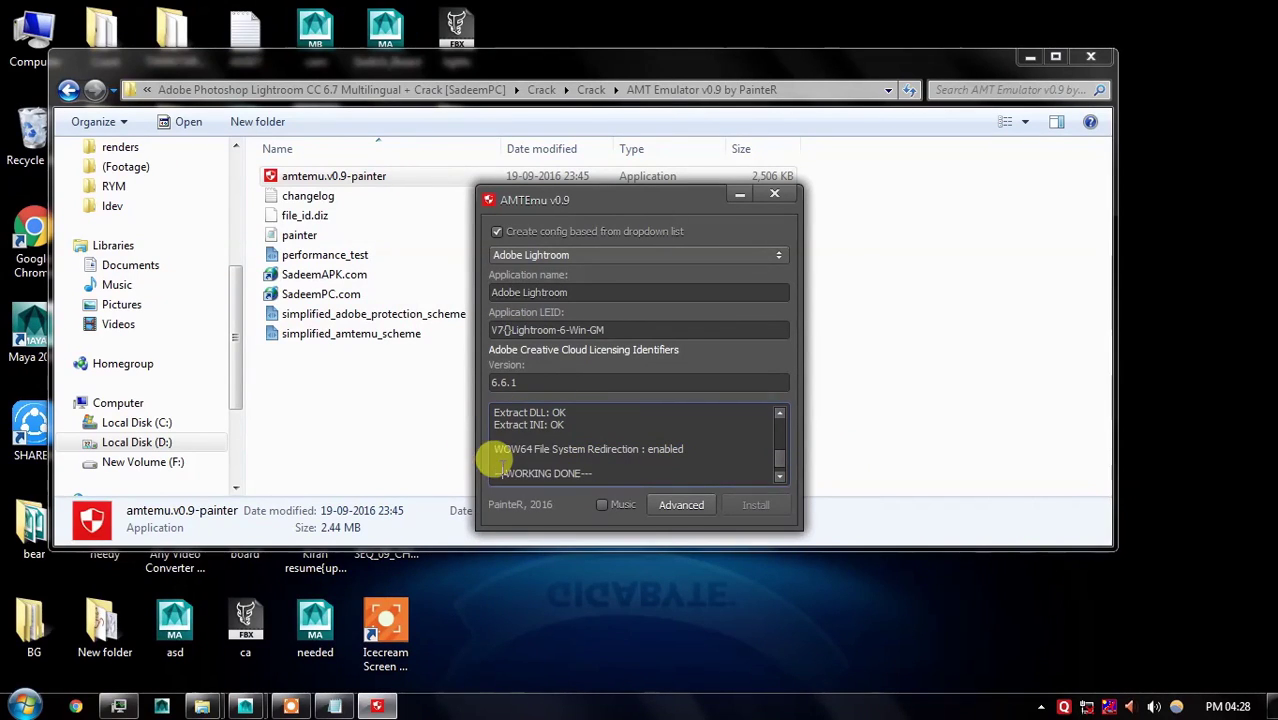
Close AMTEmu, mark the -5- Done step in the notes, and minimize the notes and folder windows
left_click(520, 472)
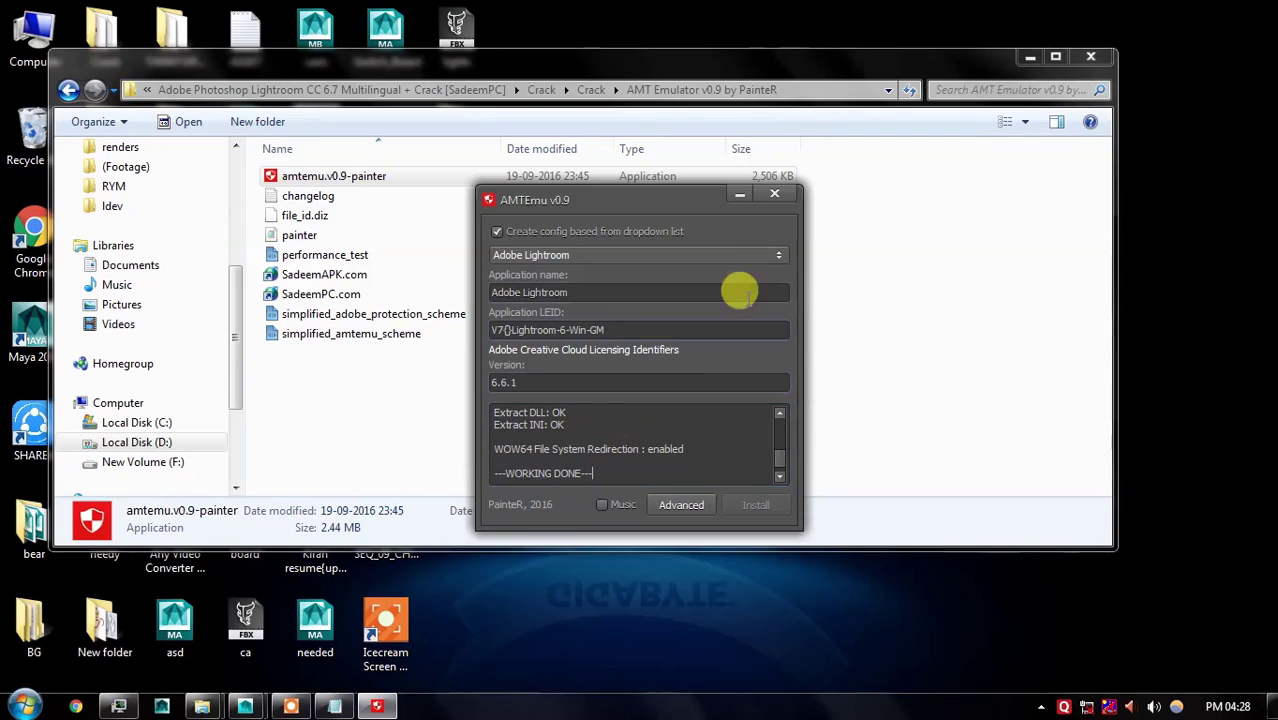
left_click(776, 198)
left_click(335, 706)
left_click(283, 385)
mouse_move(283, 385)
left_mouse_down()
mouse_move(171, 365)
mouse_move(150, 375)
left_mouse_up()
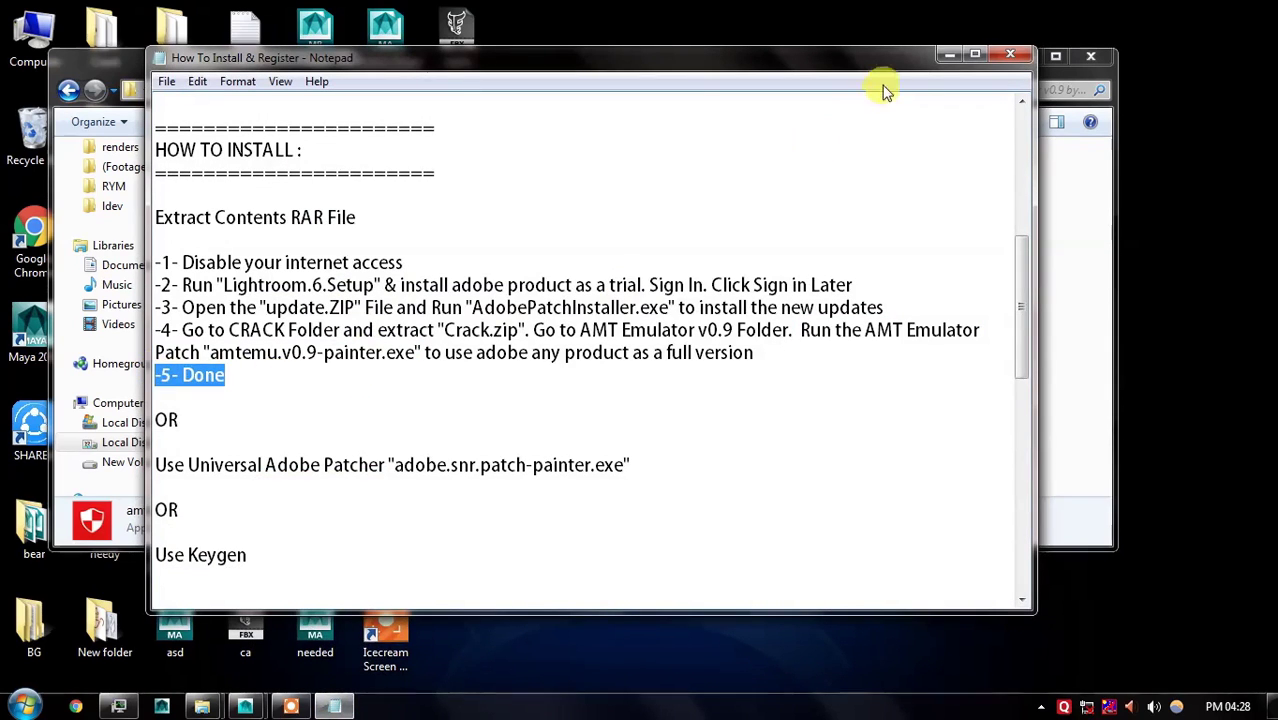
left_click(949, 56)
left_click(1029, 57)
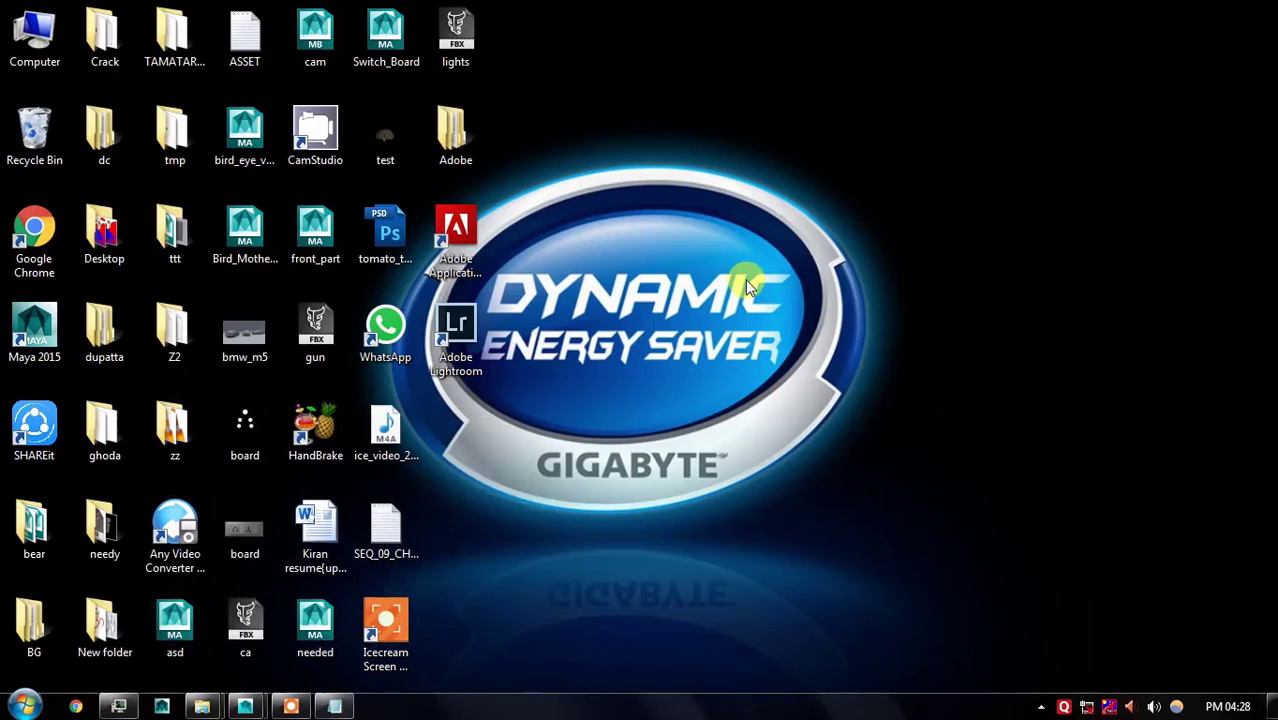
Launch Lightroom from the desktop shortcut and dismiss the welcome message and Getting Started tips
double_click(462, 335)
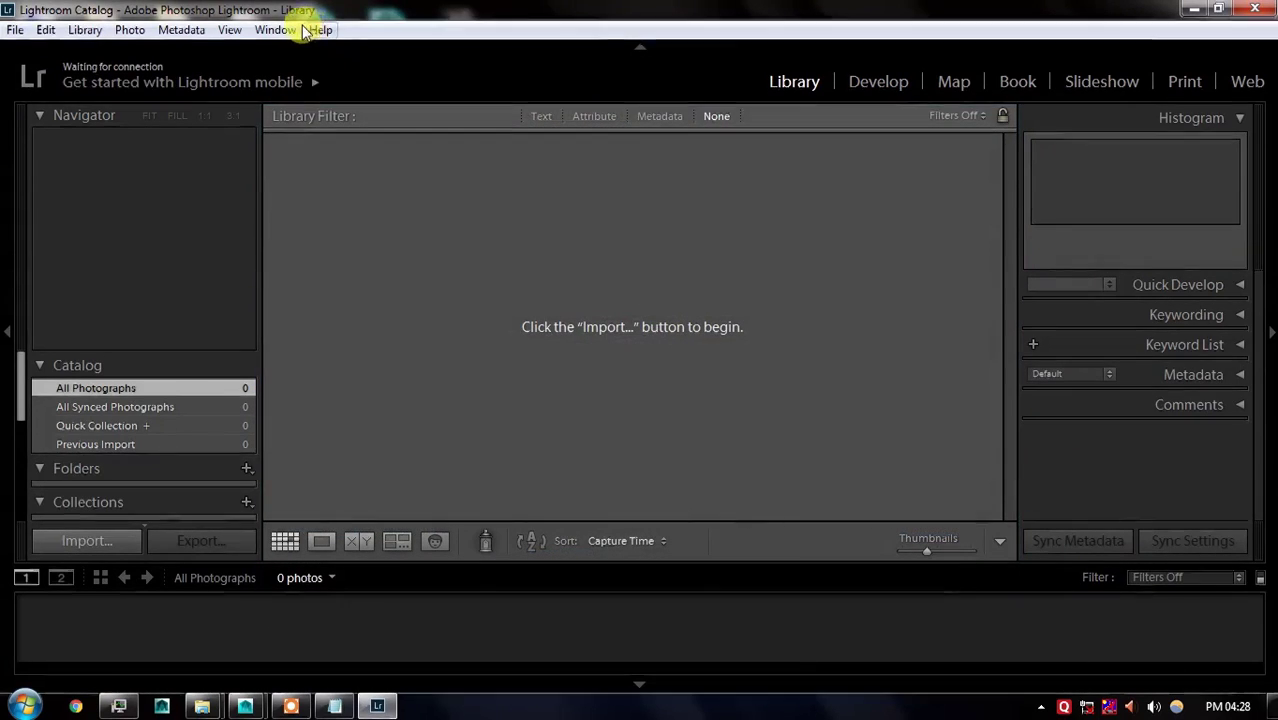
left_click(318, 30)
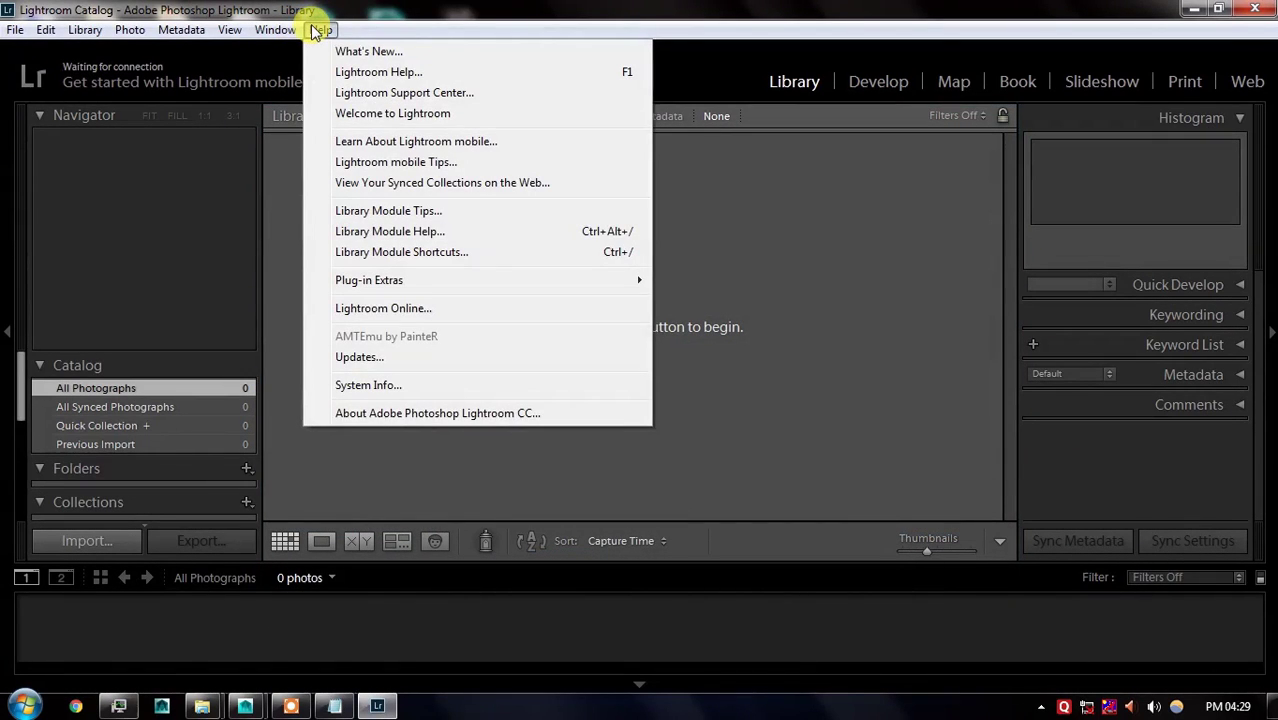
left_click(318, 30)
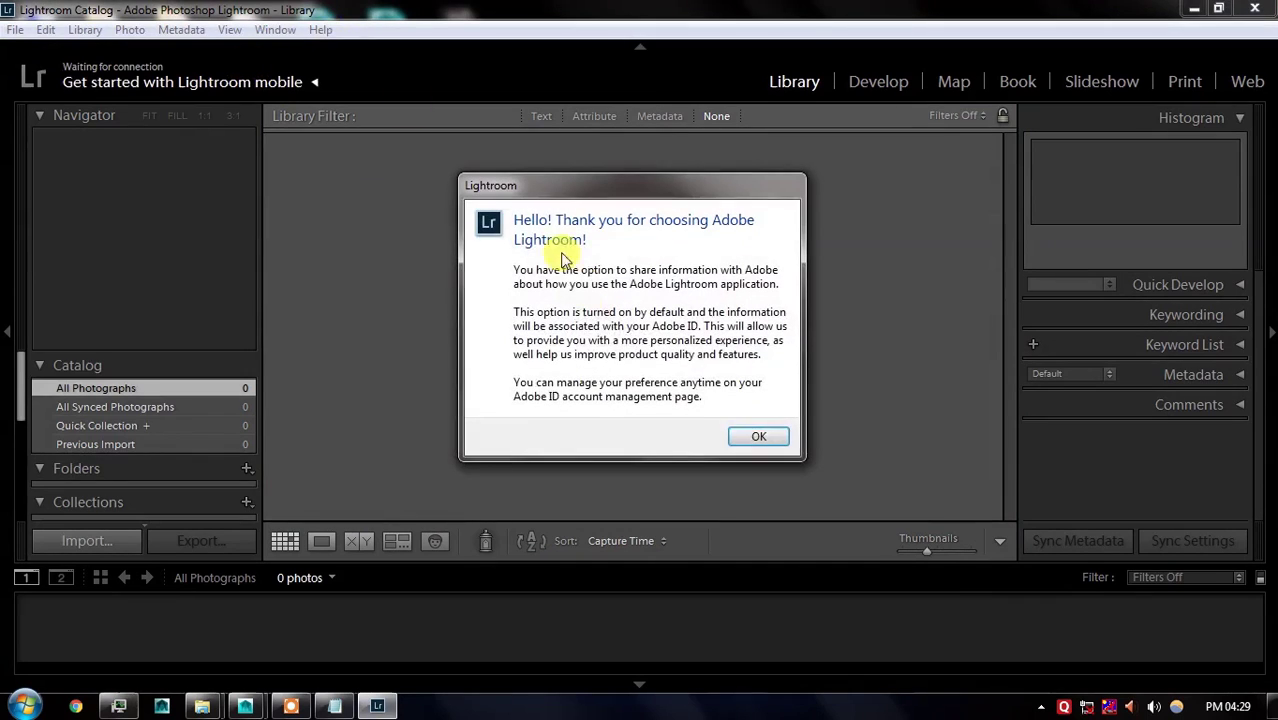
left_click(760, 440)
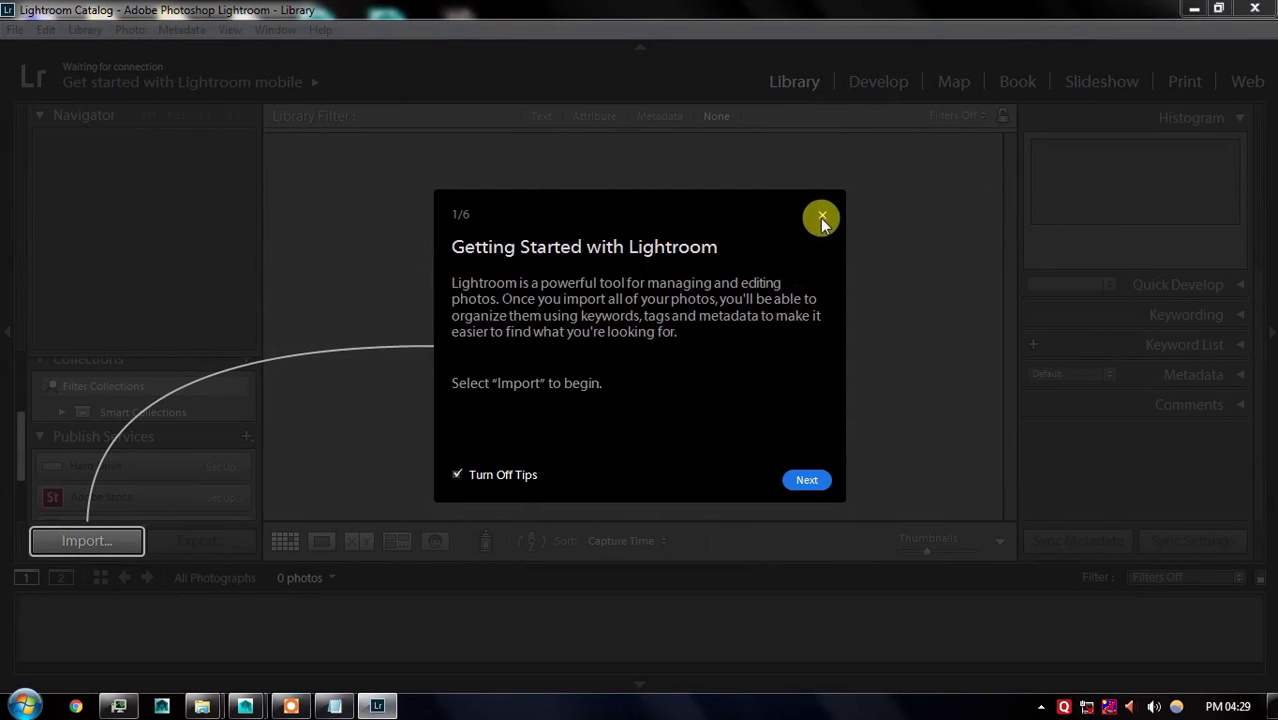
left_click(822, 213)
left_click(320, 30)
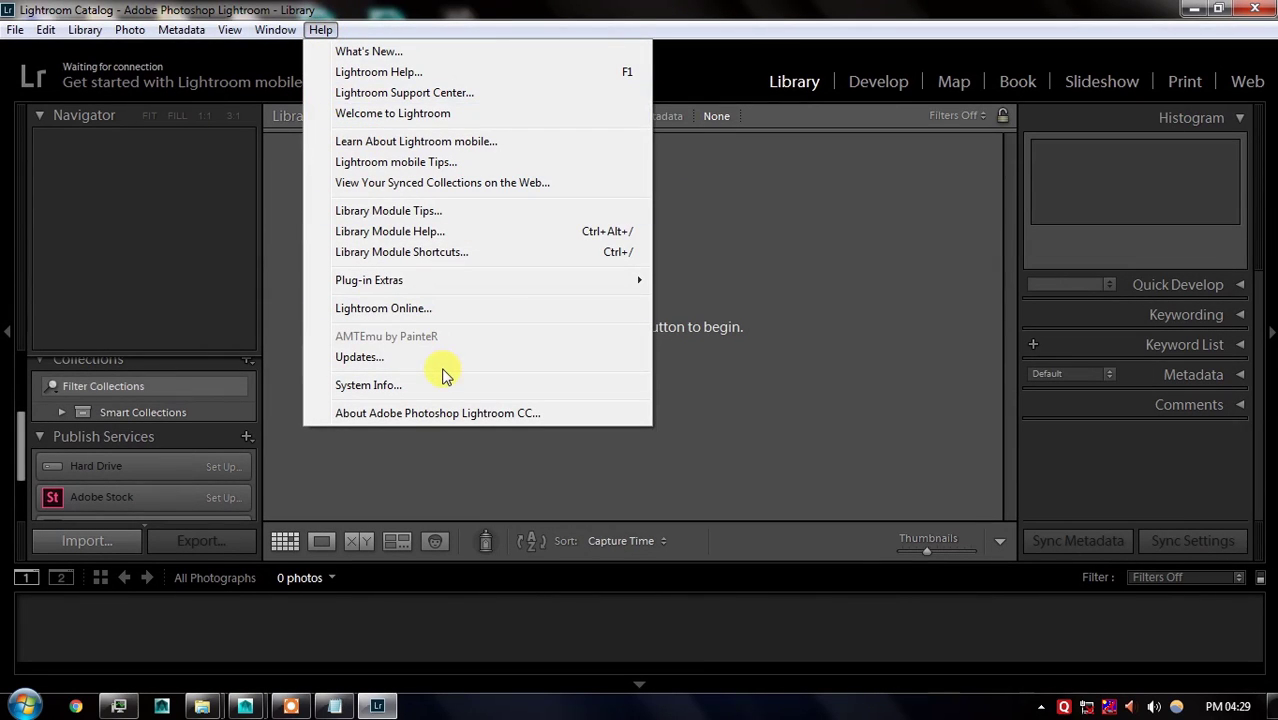
left_click(840, 285)
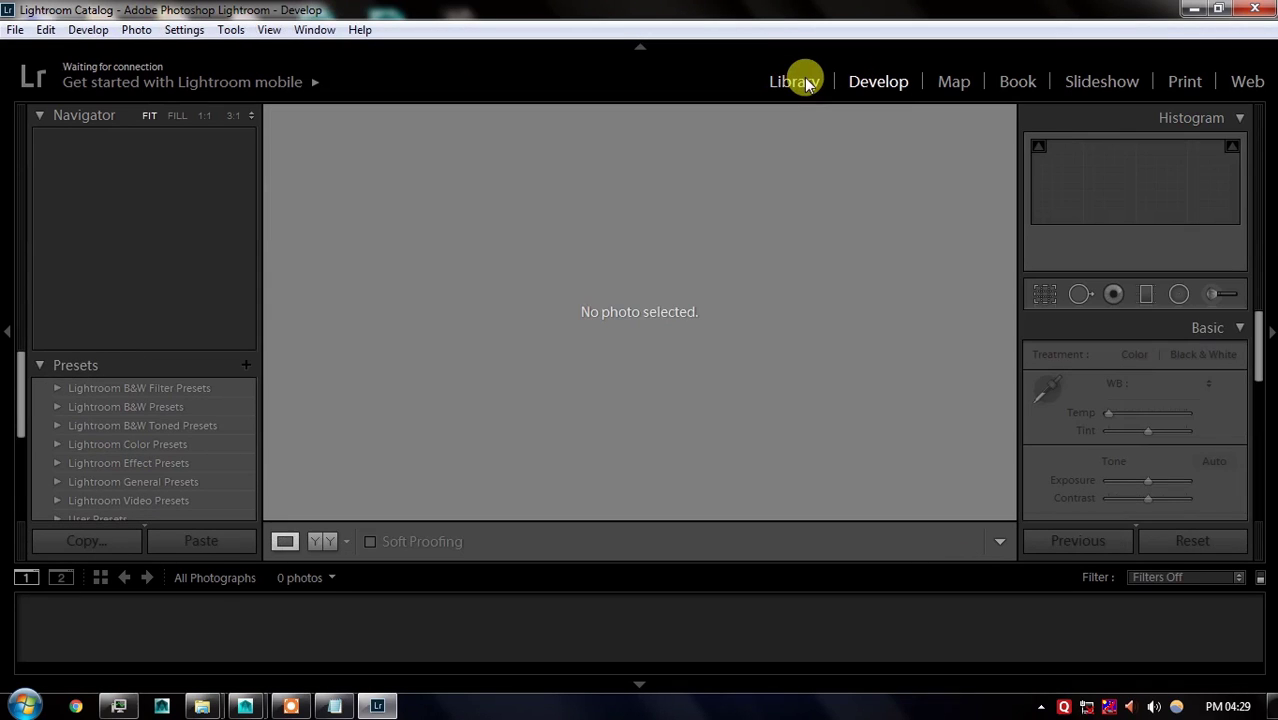
left_click(808, 82)
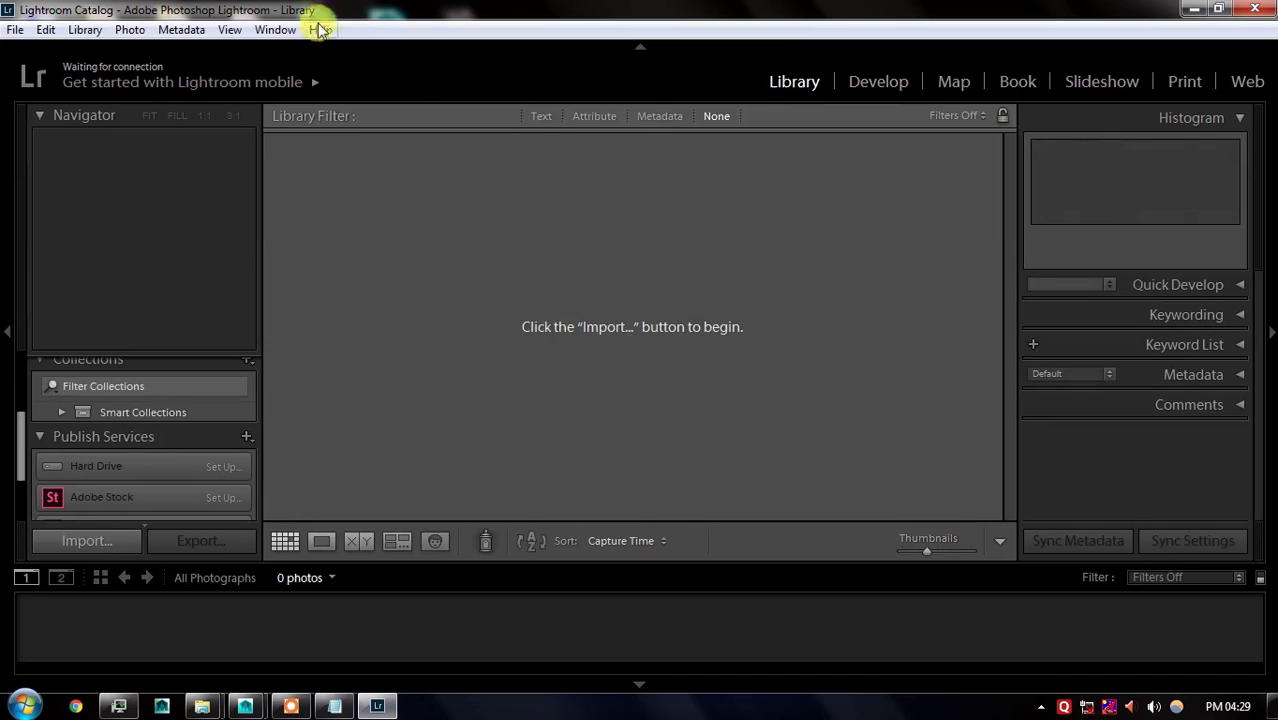
left_click(320, 29)
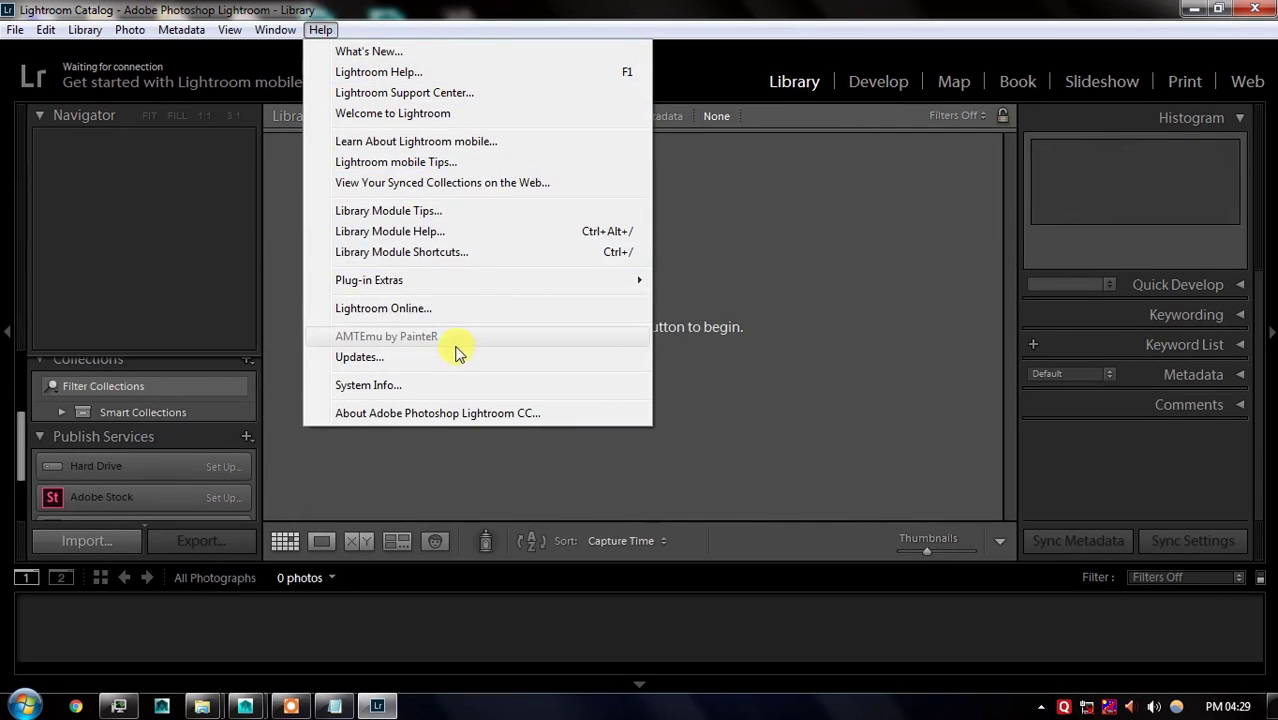
left_click(441, 415)
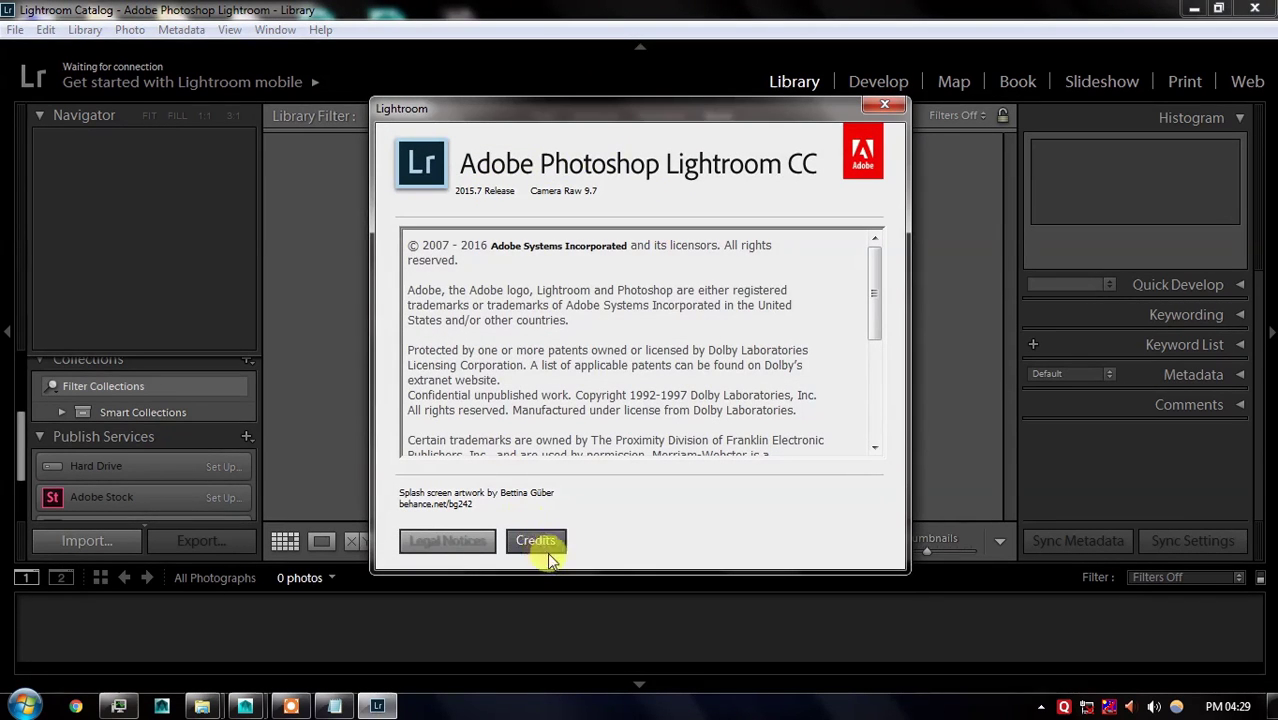
left_click_drag(874, 290, 876, 400)
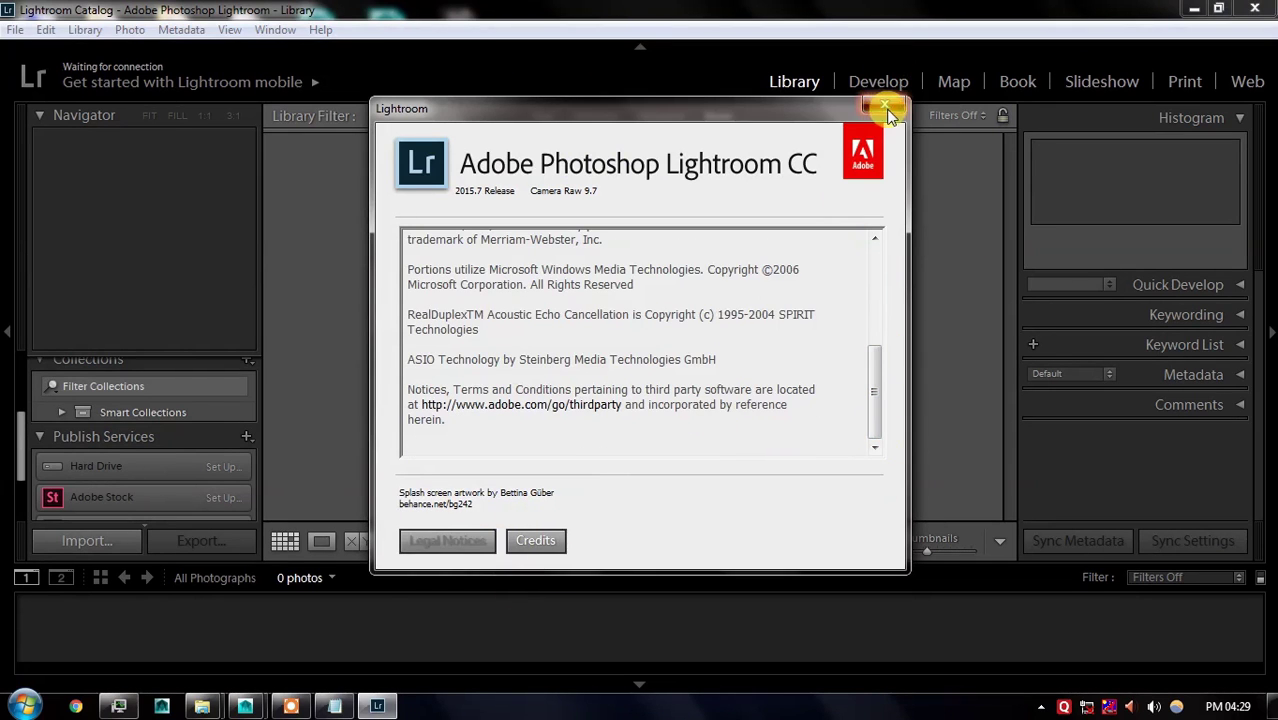
left_click(884, 104)
left_click(282, 29)
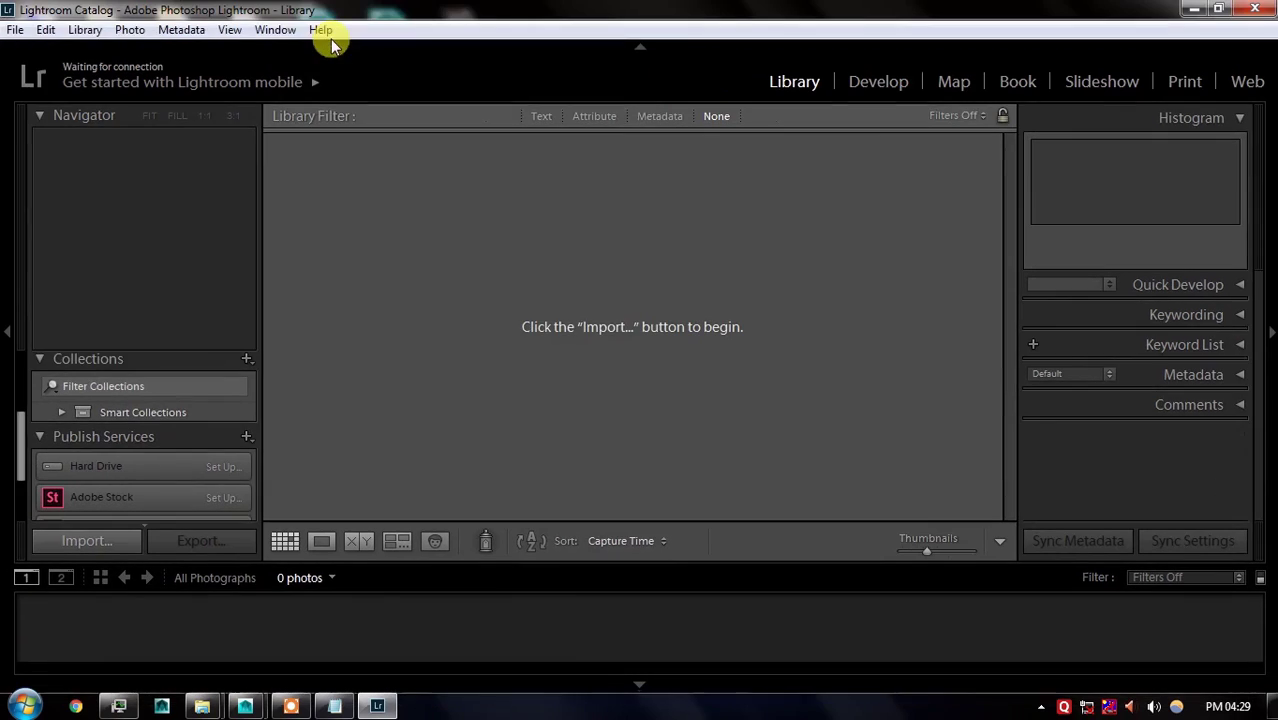
Verify Help > System Info shows Lightroom CC 2015.7, then close it and quit Lightroom
left_click(321, 30)
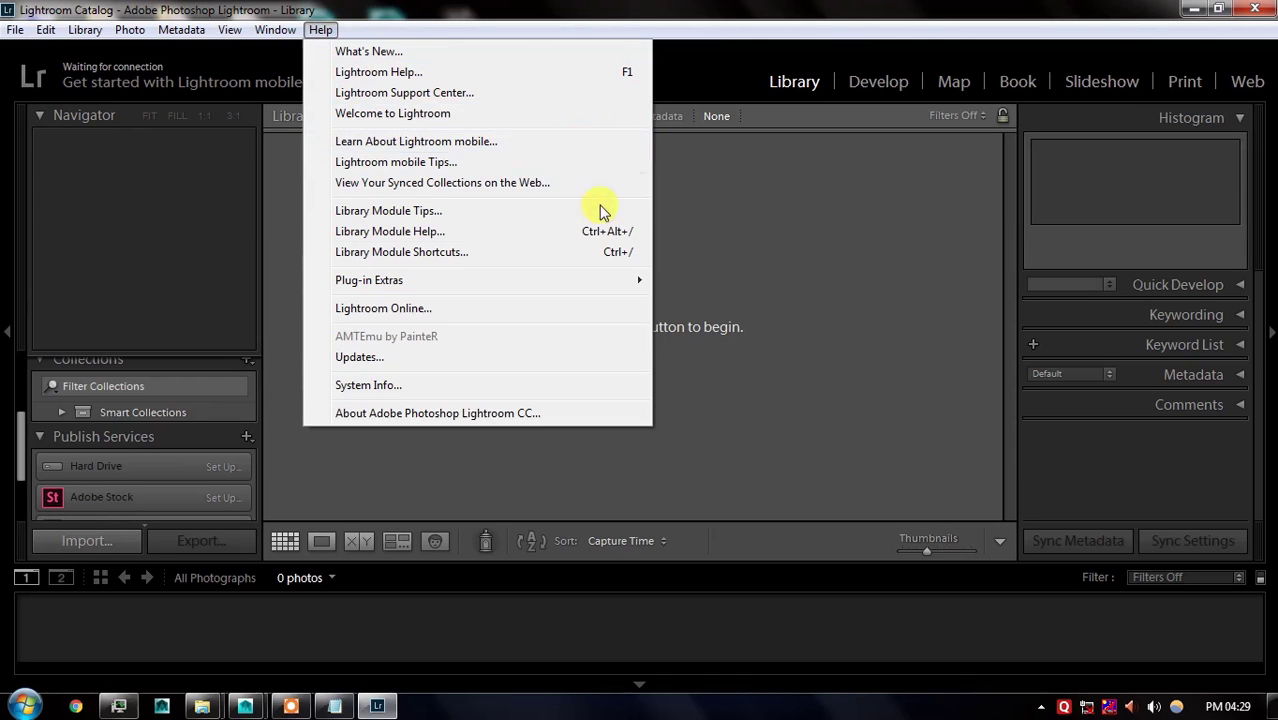
left_click(565, 387)
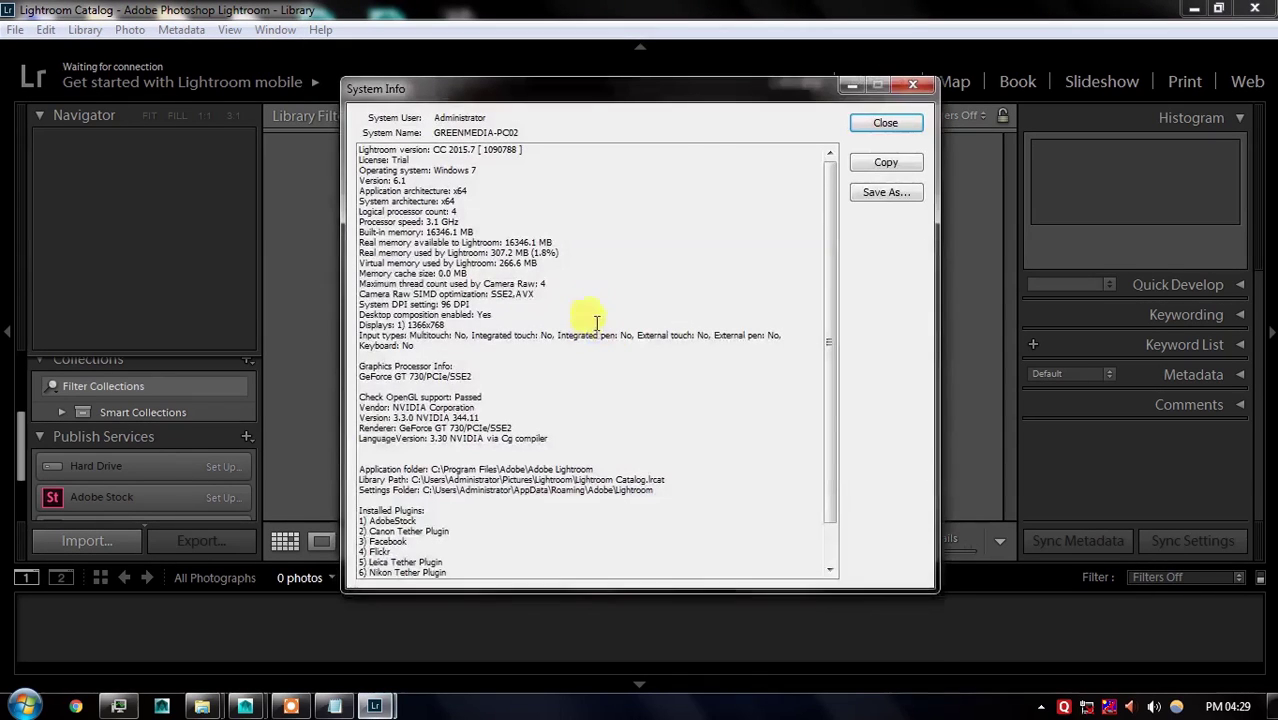
left_click(890, 124)
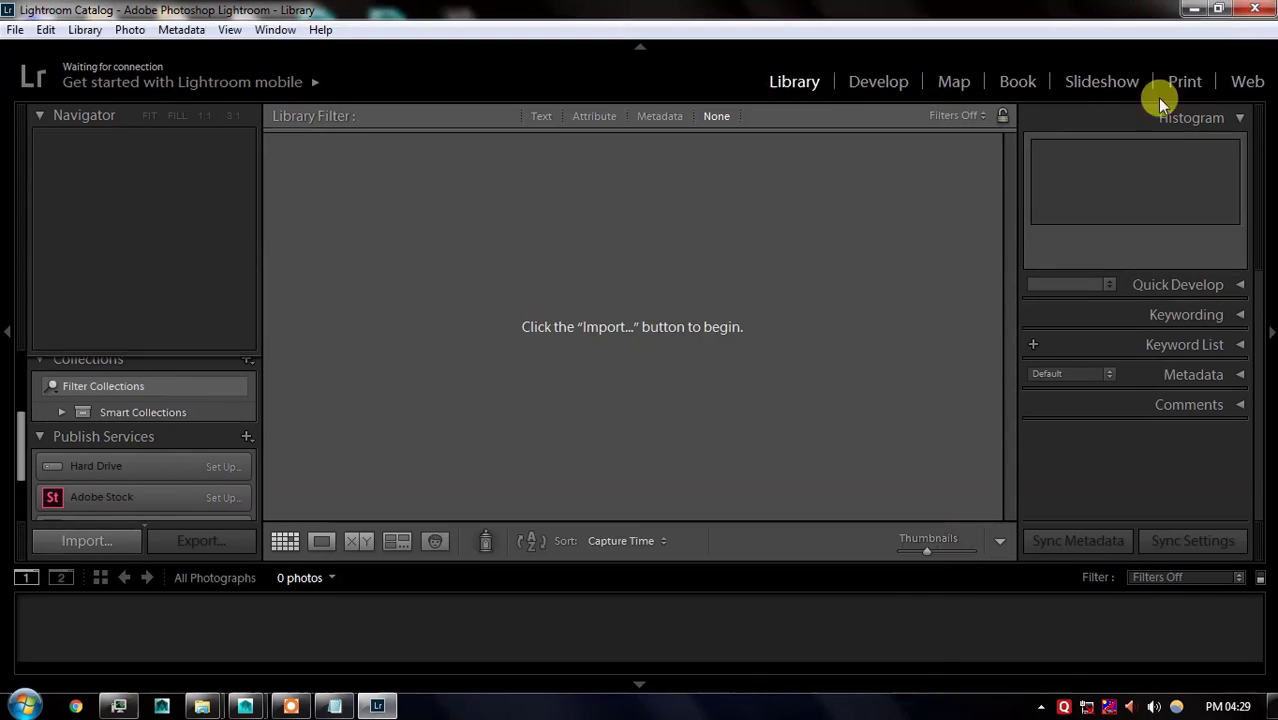
left_click(1254, 9)
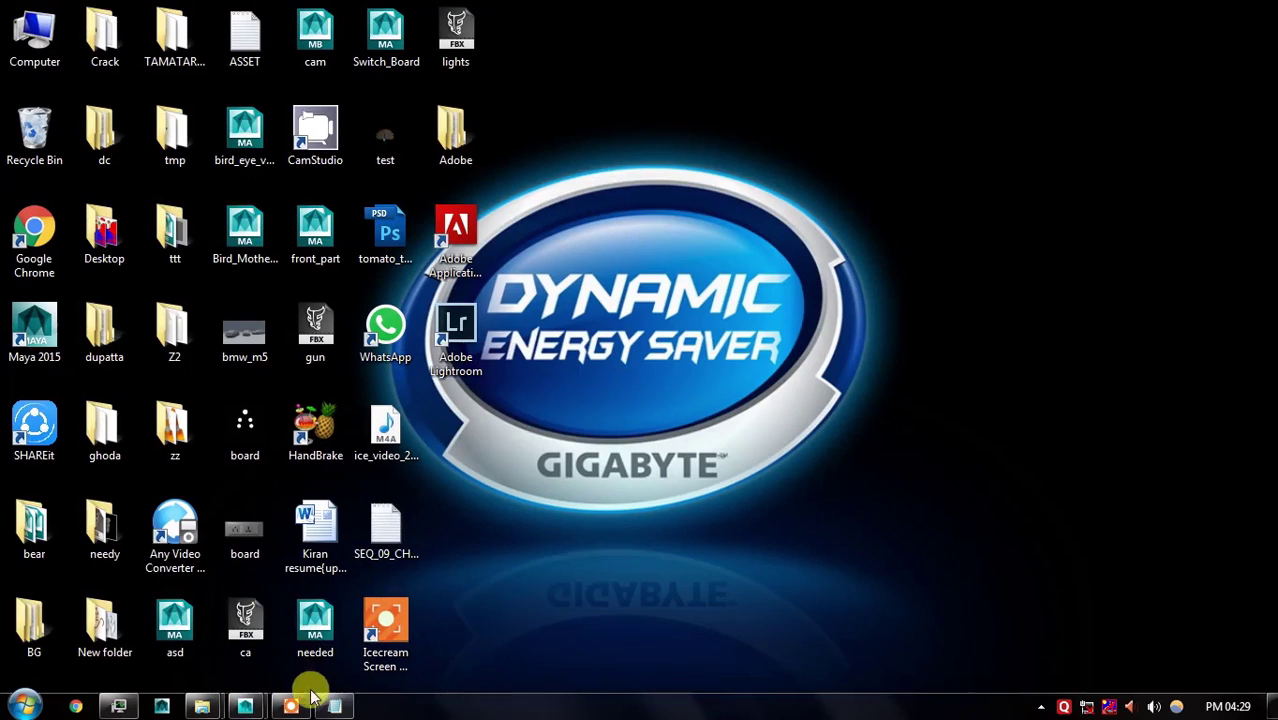